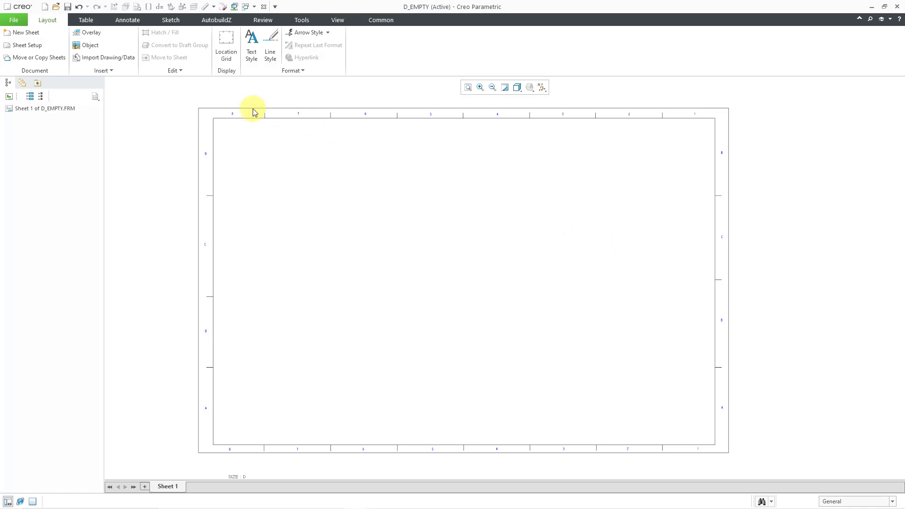
- Switch to the Table tools and bring up the table-size grid for a 5x3 table
{"action": "left_click", "coordinate": [105, 25]}
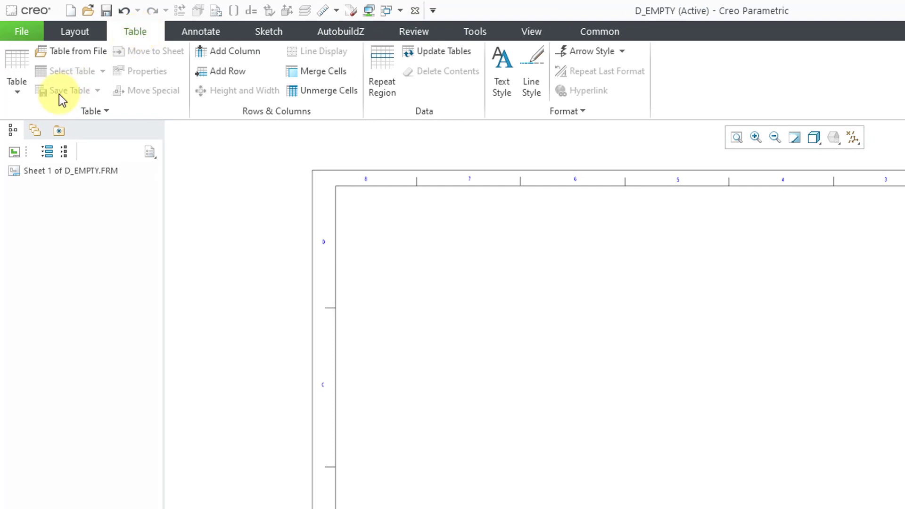
{"action": "left_click", "coordinate": [16, 96]}
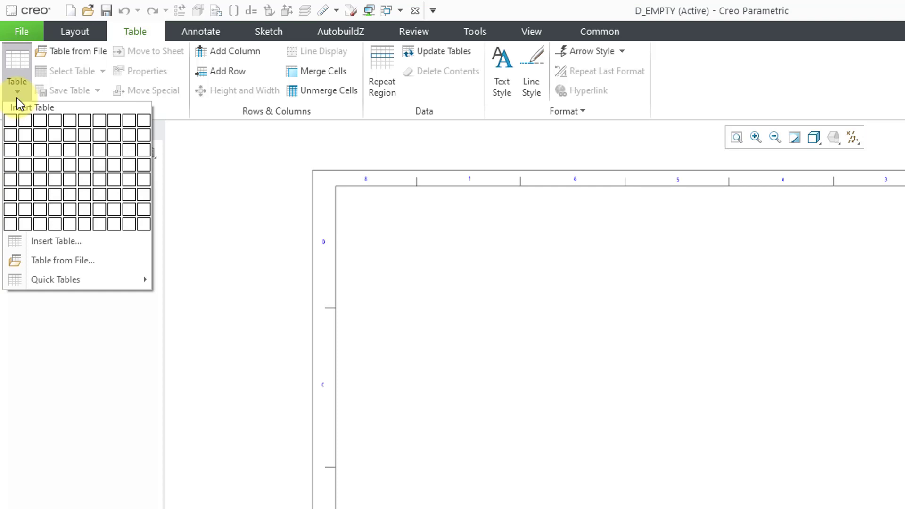
{"action": "left_click", "coordinate": [53, 242]}
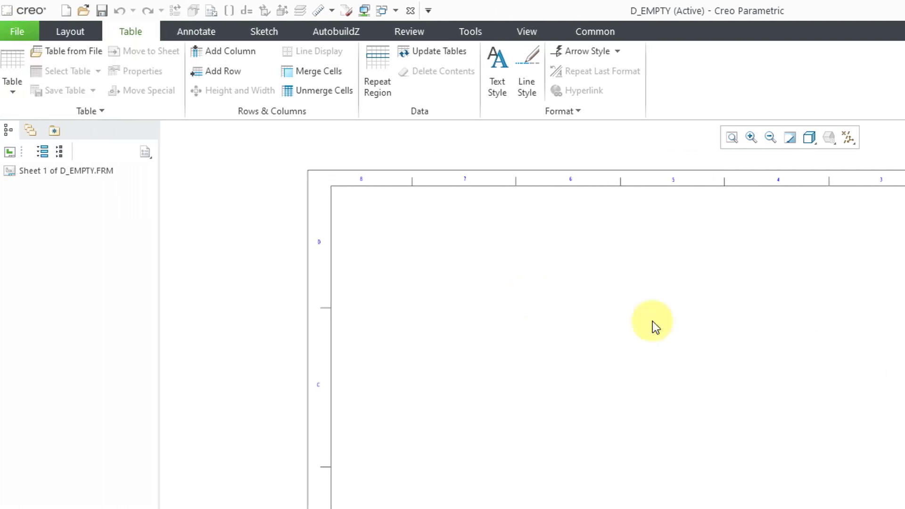
{"action": "left_click", "coordinate": [16, 89]}
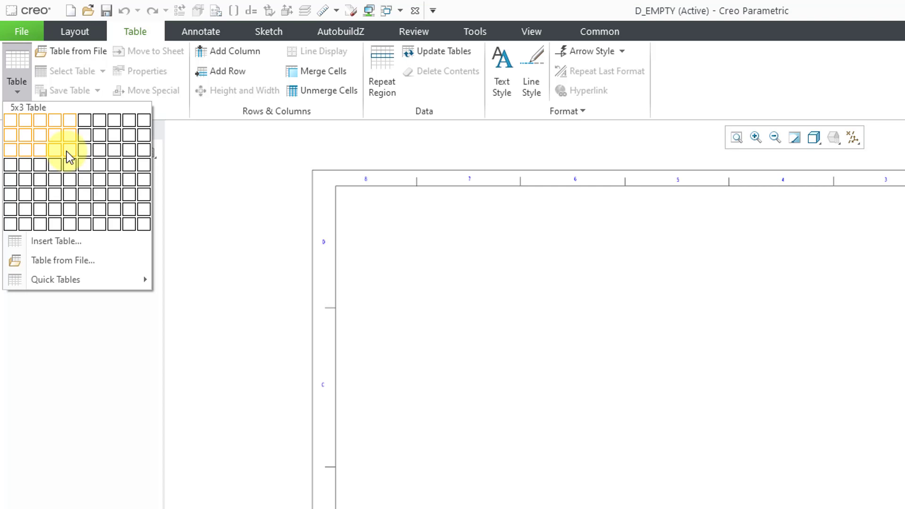
- Insert a 5x3 table near the sheet's upper right
{"action": "left_click", "coordinate": [64, 146]}
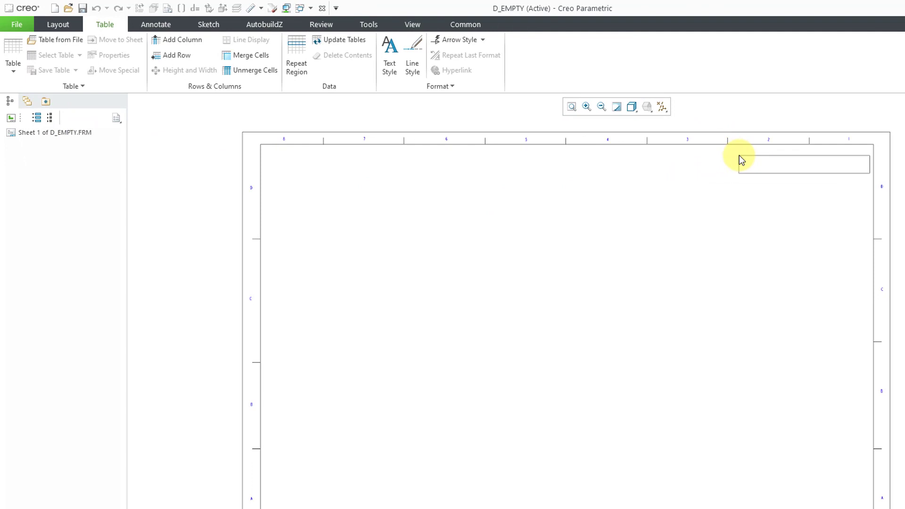
{"action": "left_click", "coordinate": [738, 156]}
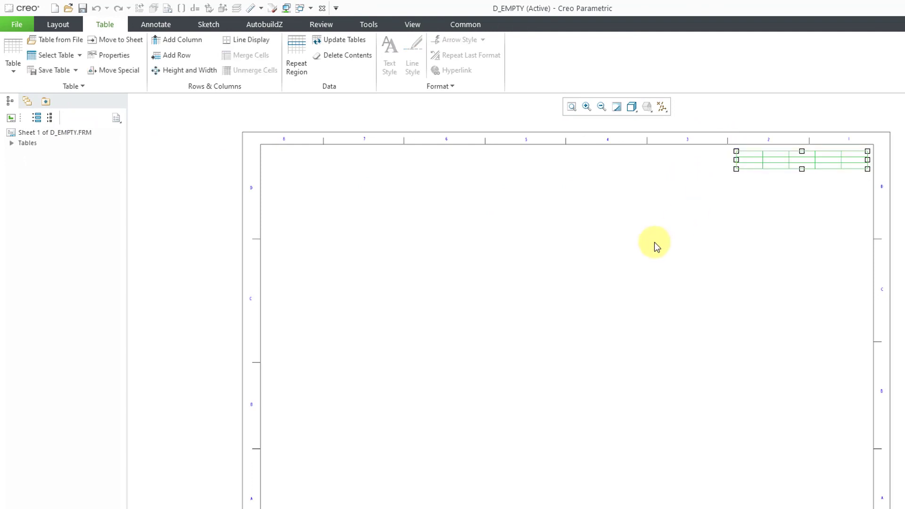
{"action": "left_click", "coordinate": [756, 212]}
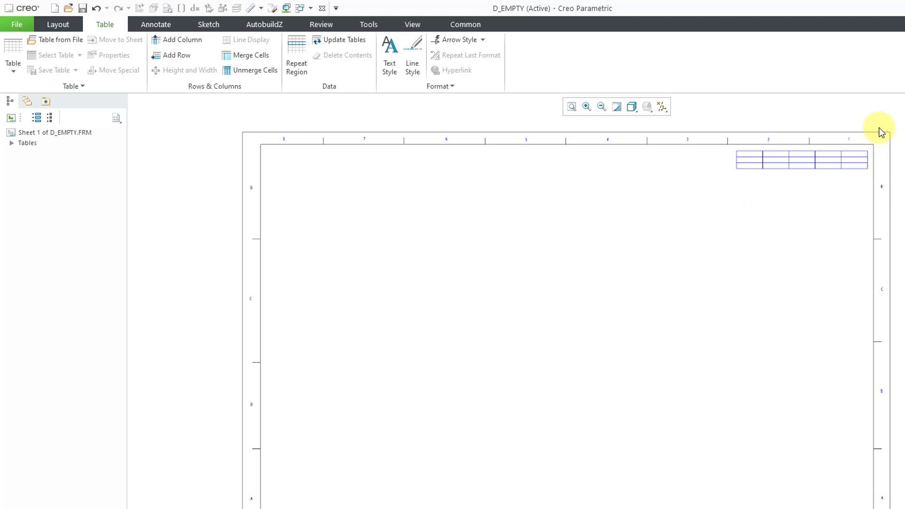
- Drag the table until it snaps to the border's top-right corner
{"action": "scroll", "coordinate": [880, 131], "scroll_direction": "down", "scroll_amount": 4}
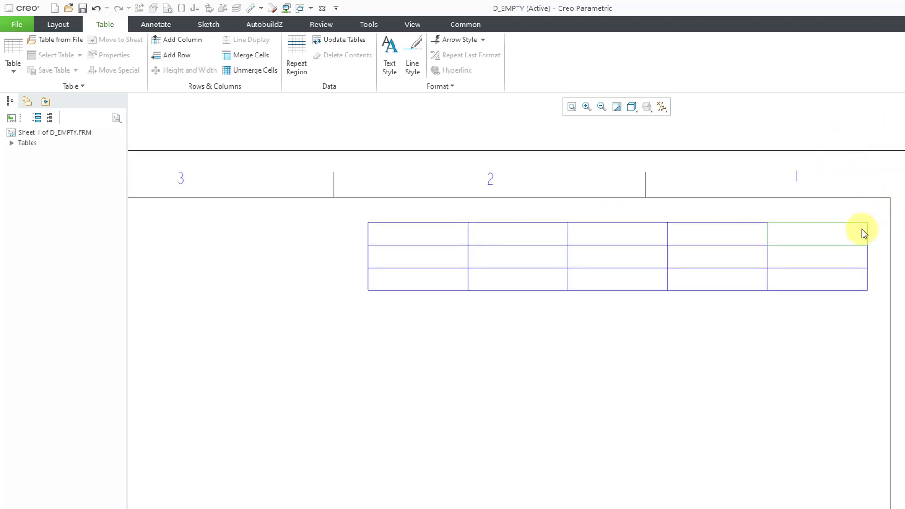
{"action": "left_click", "coordinate": [867, 224]}
{"action": "left_click_drag", "start_coordinate": [867, 222], "coordinate": [889, 202]}
{"action": "scroll", "coordinate": [883, 204], "scroll_direction": "down", "scroll_amount": 5}
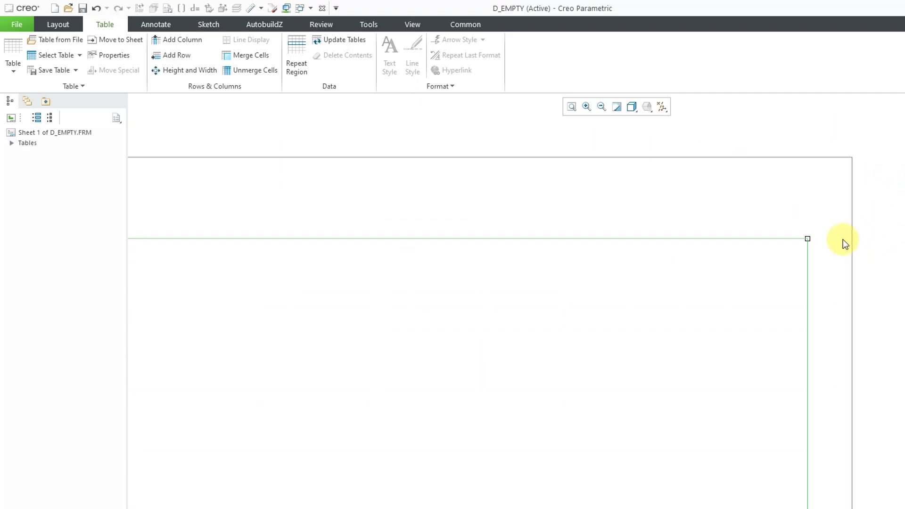
{"action": "left_click_drag", "start_coordinate": [796, 236], "coordinate": [851, 127]}
{"action": "scroll", "coordinate": [844, 130], "scroll_direction": "down", "scroll_amount": 5}
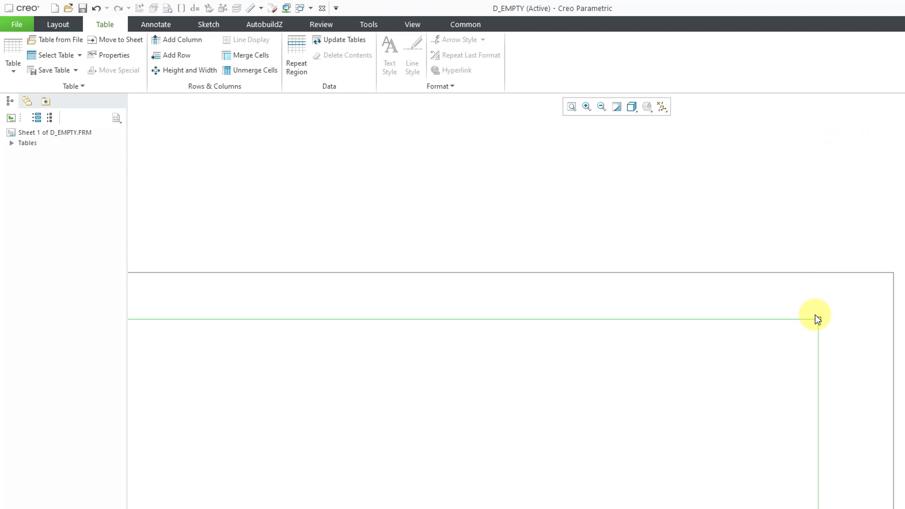
{"action": "left_click_drag", "start_coordinate": [816, 318], "coordinate": [856, 220]}
{"action": "scroll", "coordinate": [857, 220], "scroll_direction": "down", "scroll_amount": 5}
{"action": "left_click", "coordinate": [819, 329]}
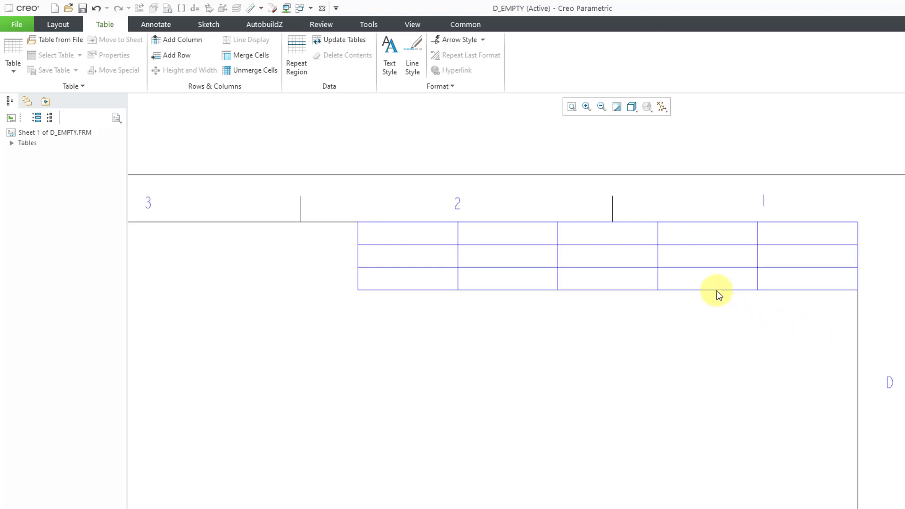
- Select the whole table and set its Properties direction to grow down and leftward
{"action": "left_click", "coordinate": [706, 281]}
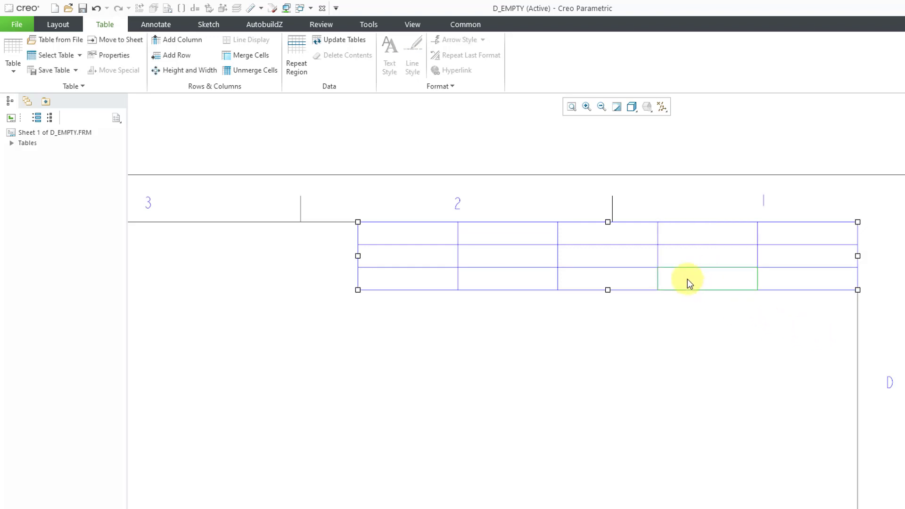
{"action": "left_click", "coordinate": [56, 63]}
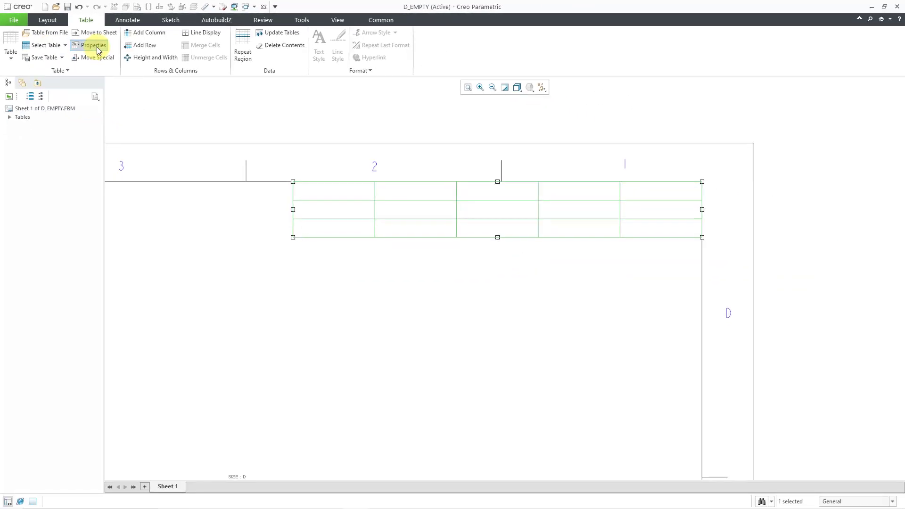
{"action": "left_click", "coordinate": [93, 45]}
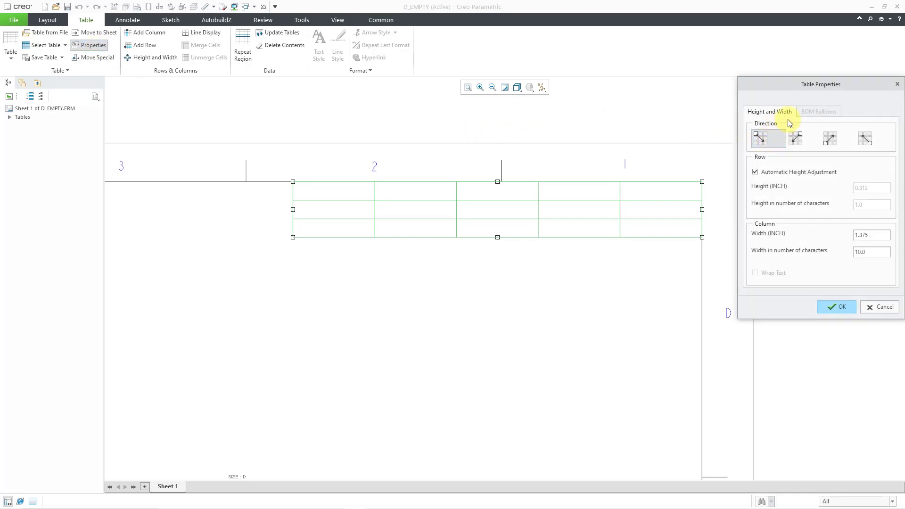
{"action": "left_click", "coordinate": [805, 139]}
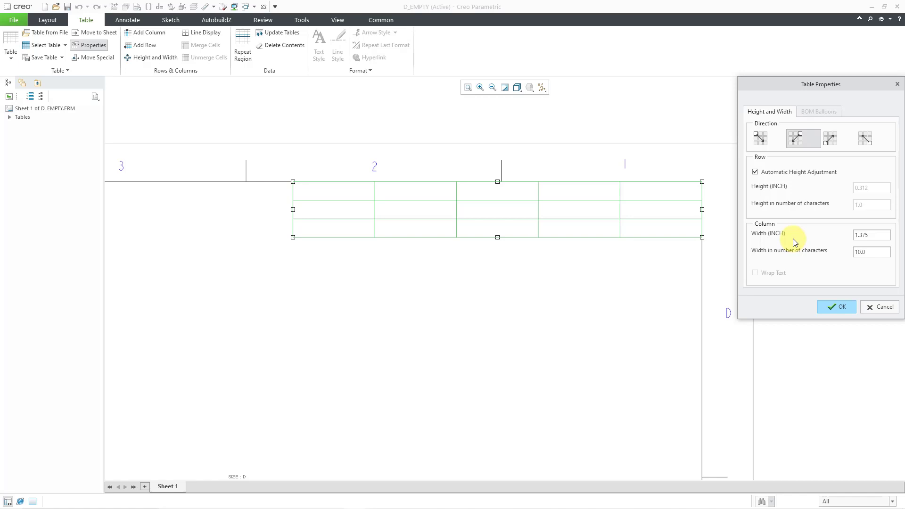
{"action": "left_click", "coordinate": [837, 307]}
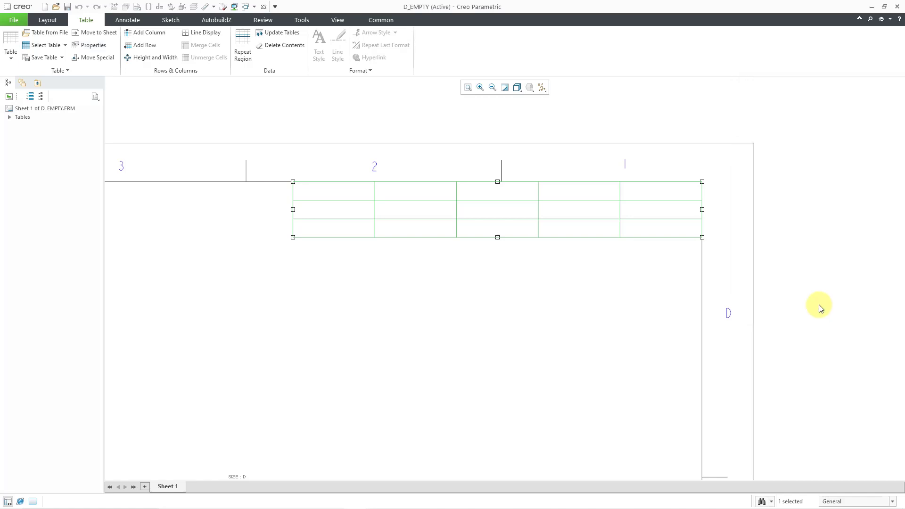
- Set the first column's text style to Center horizontal and Middle vertical
{"action": "left_click", "coordinate": [669, 285]}
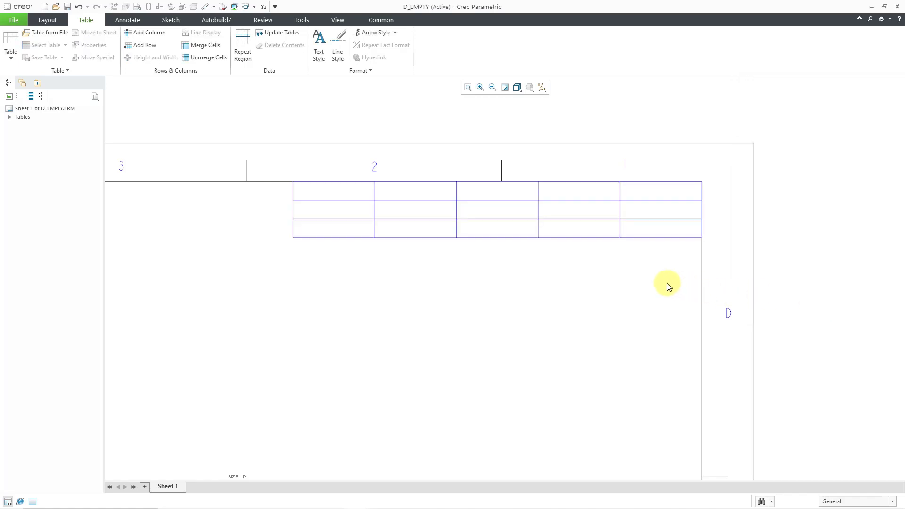
{"action": "right_click", "coordinate": [344, 192]}
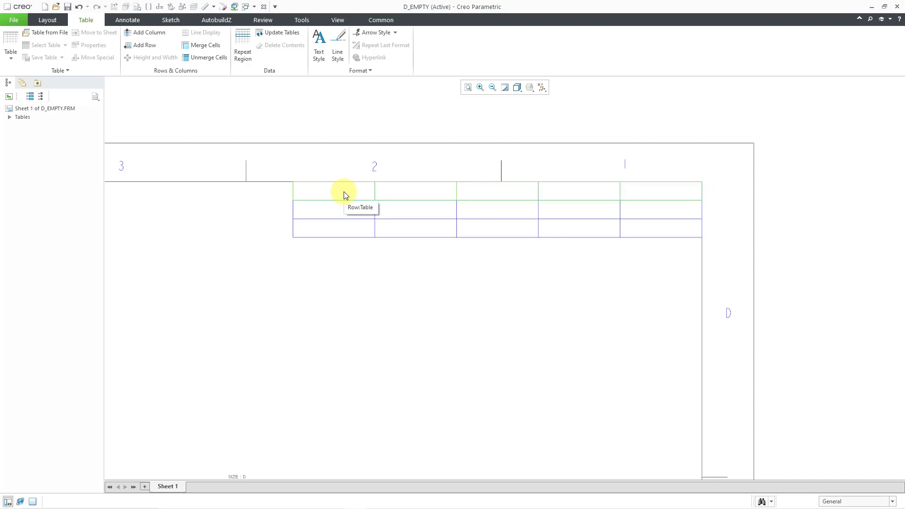
{"action": "right_click", "coordinate": [344, 191]}
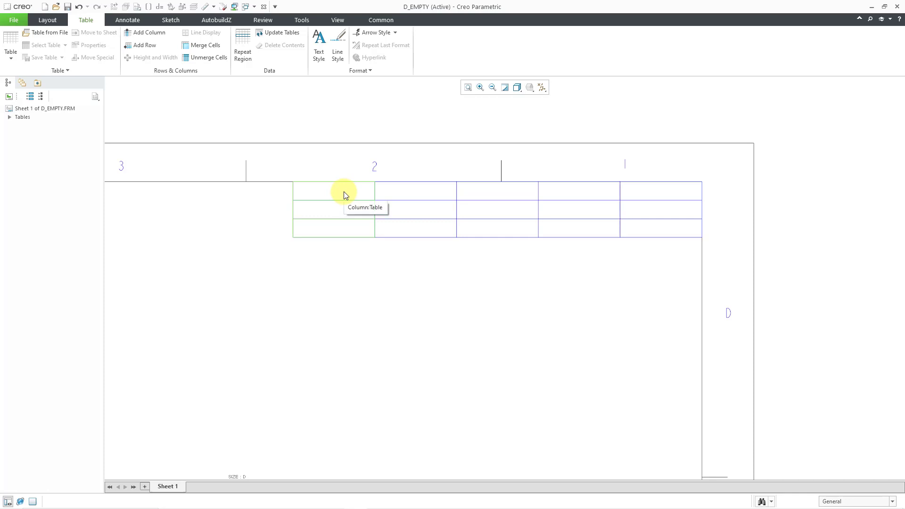
{"action": "left_click", "coordinate": [343, 192]}
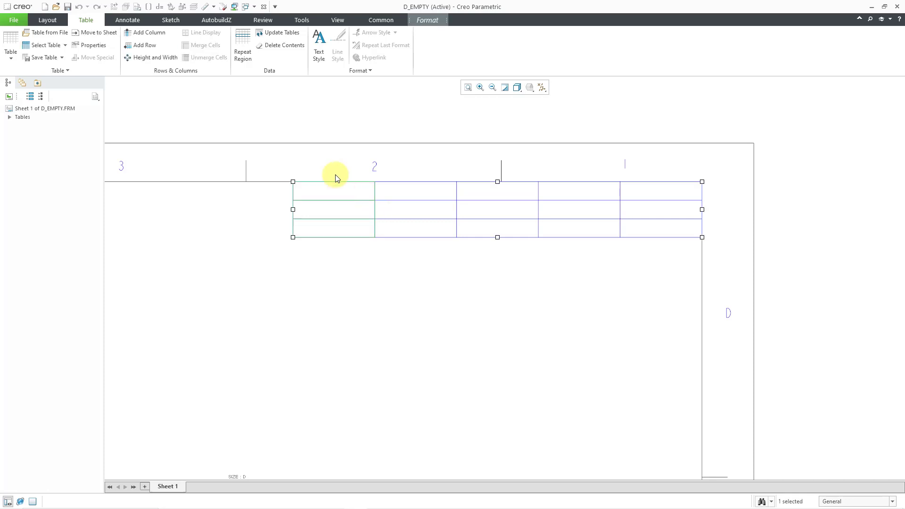
{"action": "left_click", "coordinate": [322, 59]}
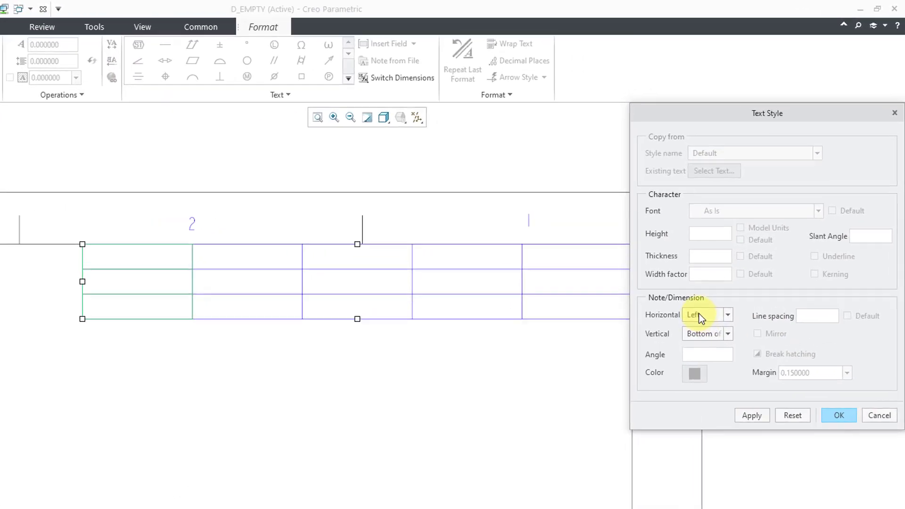
{"action": "left_click", "coordinate": [712, 318]}
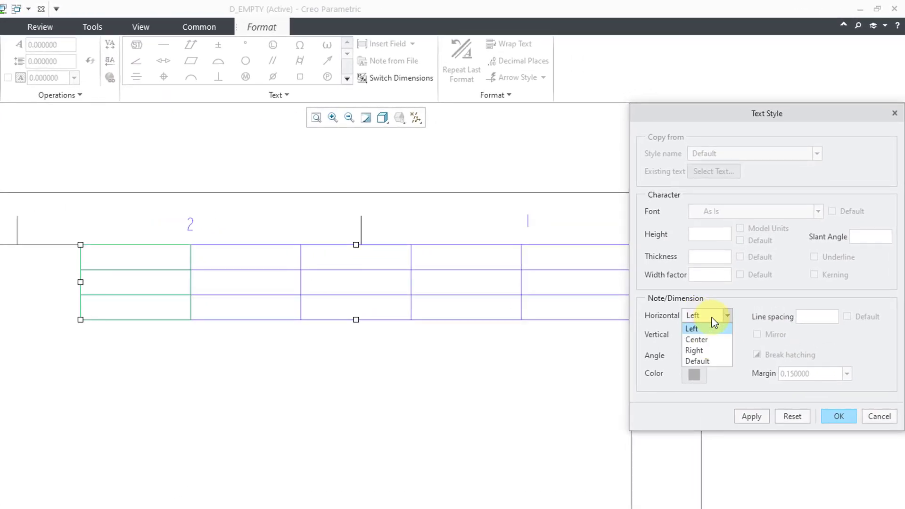
{"action": "left_click", "coordinate": [707, 337]}
{"action": "left_click", "coordinate": [706, 336]}
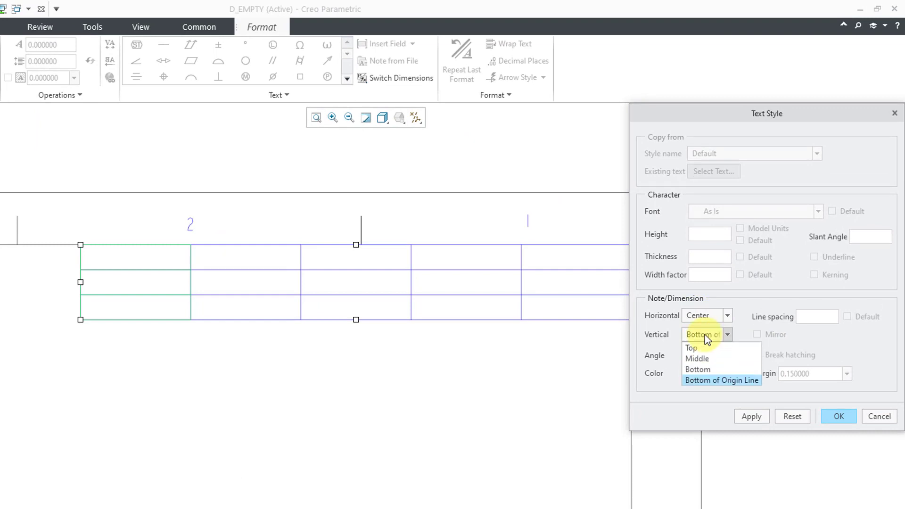
{"action": "left_click", "coordinate": [704, 360]}
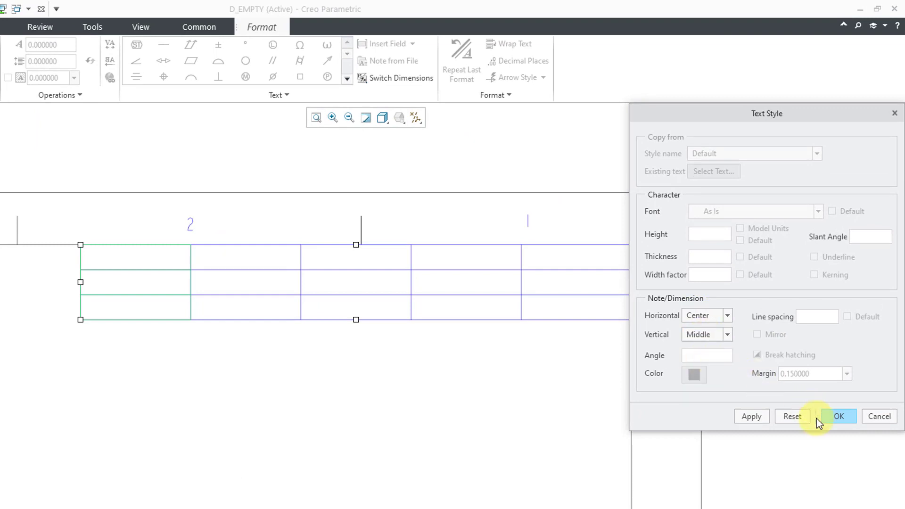
{"action": "left_click", "coordinate": [835, 416]}
- Apply Center horizontal and Middle vertical text alignment to the second column
{"action": "left_click", "coordinate": [269, 298]}
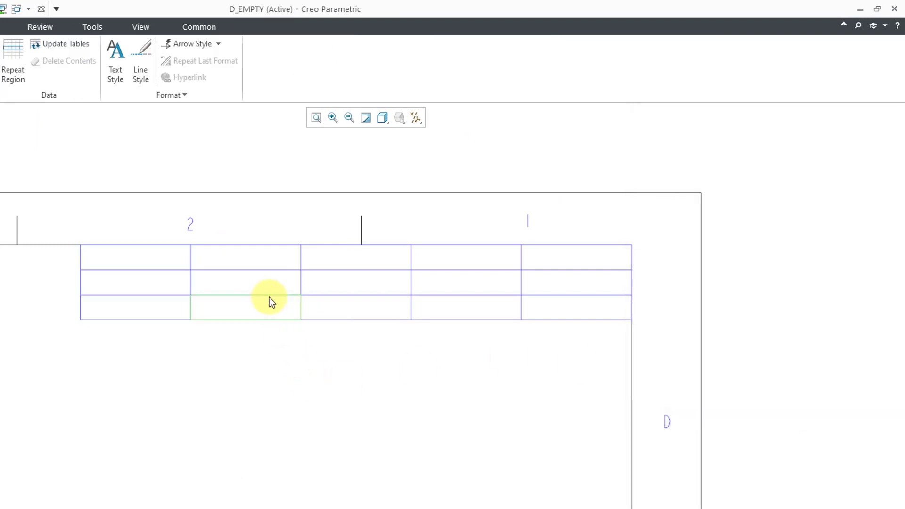
{"action": "left_click", "coordinate": [240, 259]}
{"action": "left_click", "coordinate": [240, 259]}
{"action": "left_click", "coordinate": [241, 258]}
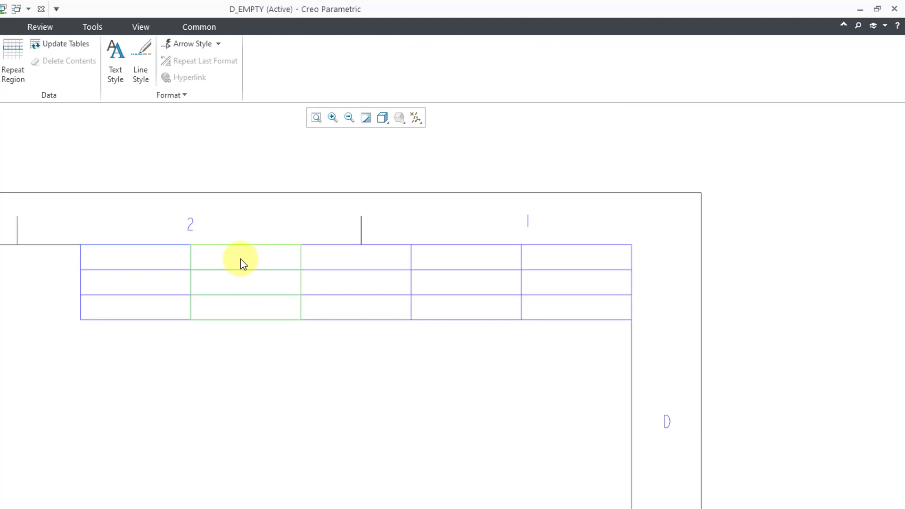
{"action": "left_click", "coordinate": [241, 259]}
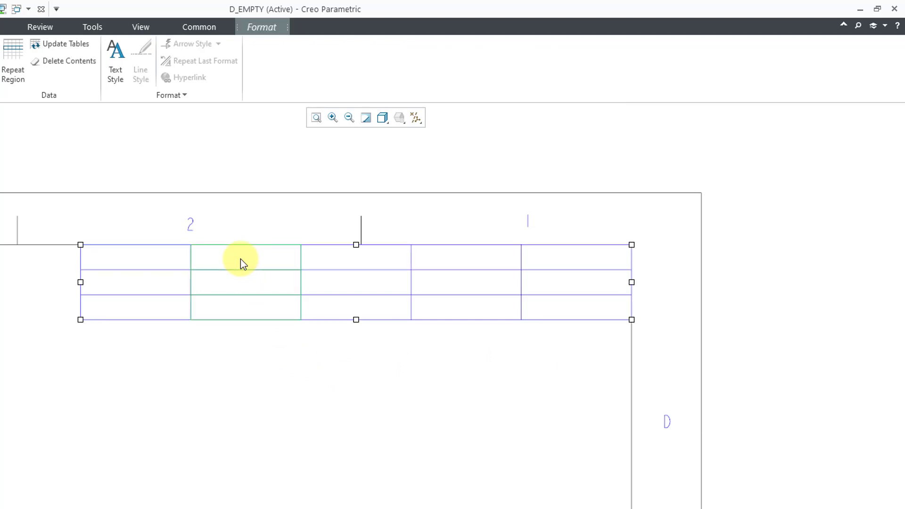
{"action": "left_click", "coordinate": [118, 75]}
{"action": "left_click", "coordinate": [702, 315]}
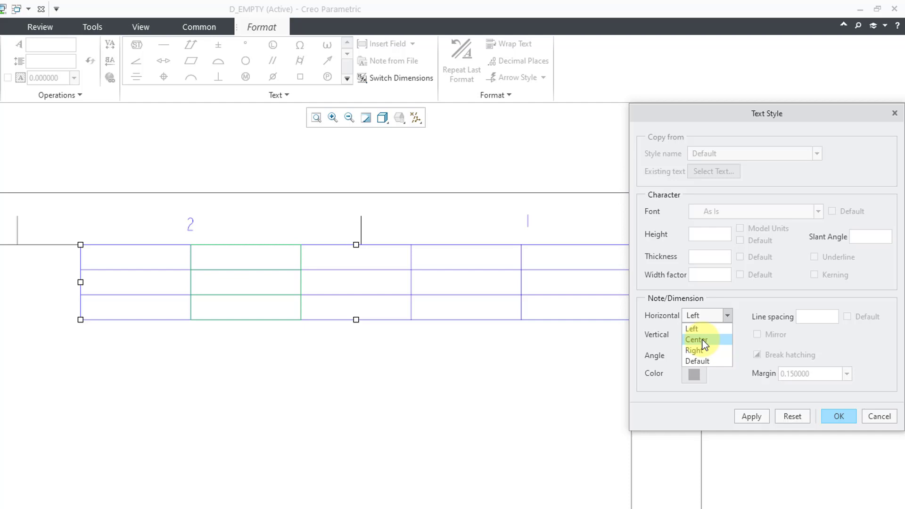
{"action": "left_click", "coordinate": [703, 337]}
{"action": "left_click", "coordinate": [703, 335]}
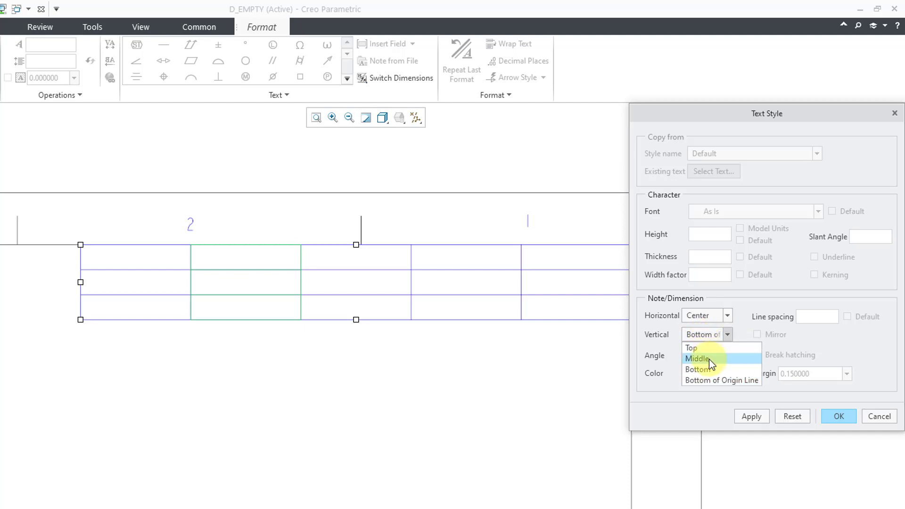
{"action": "left_click", "coordinate": [709, 358]}
{"action": "left_click", "coordinate": [840, 417]}
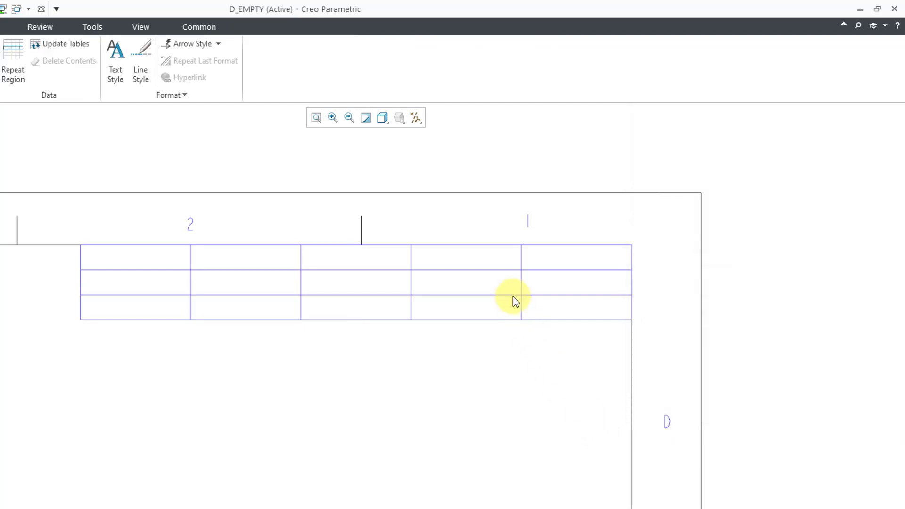
- Give the fourth column Center and Middle text alignment
{"action": "left_click", "coordinate": [500, 262]}
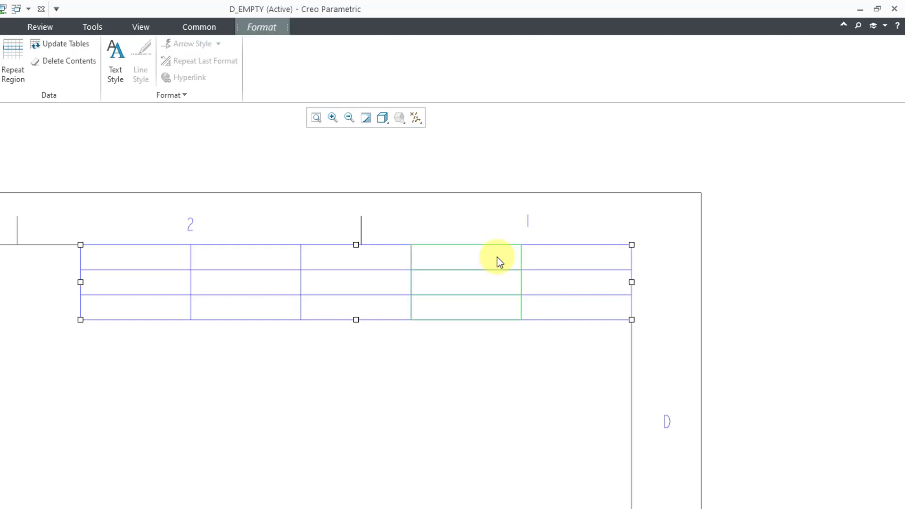
{"action": "left_click", "coordinate": [115, 61]}
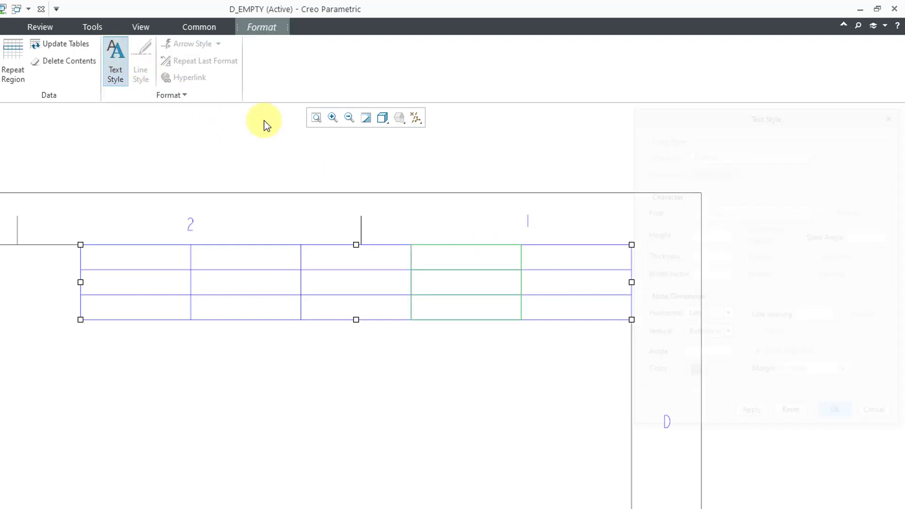
{"action": "left_click", "coordinate": [716, 317]}
{"action": "left_click", "coordinate": [707, 338]}
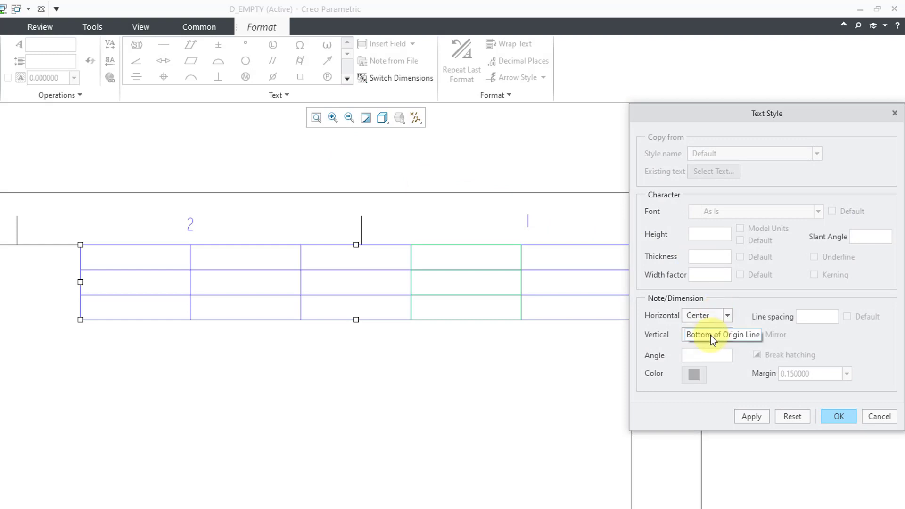
{"action": "left_click", "coordinate": [711, 336]}
{"action": "left_click", "coordinate": [714, 358]}
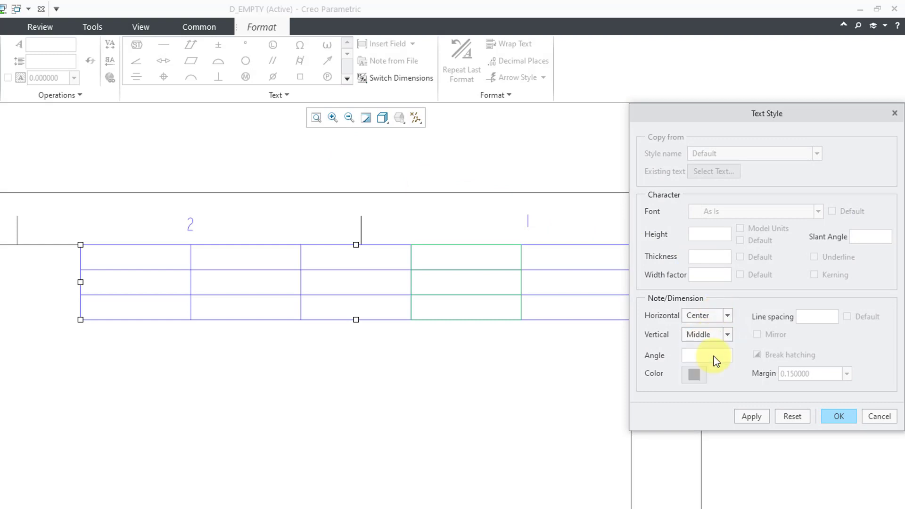
{"action": "left_click", "coordinate": [838, 417]}
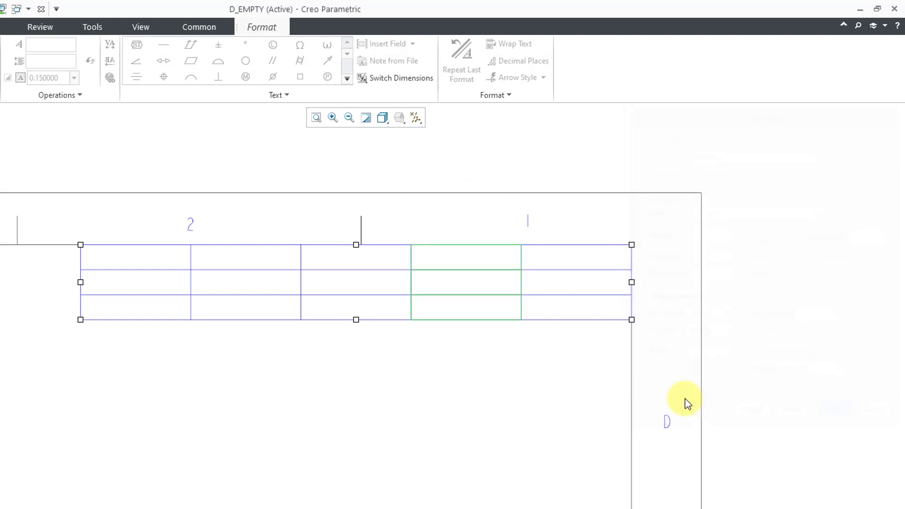
- Give the last column Center and Middle text alignment
{"action": "left_click", "coordinate": [567, 259]}
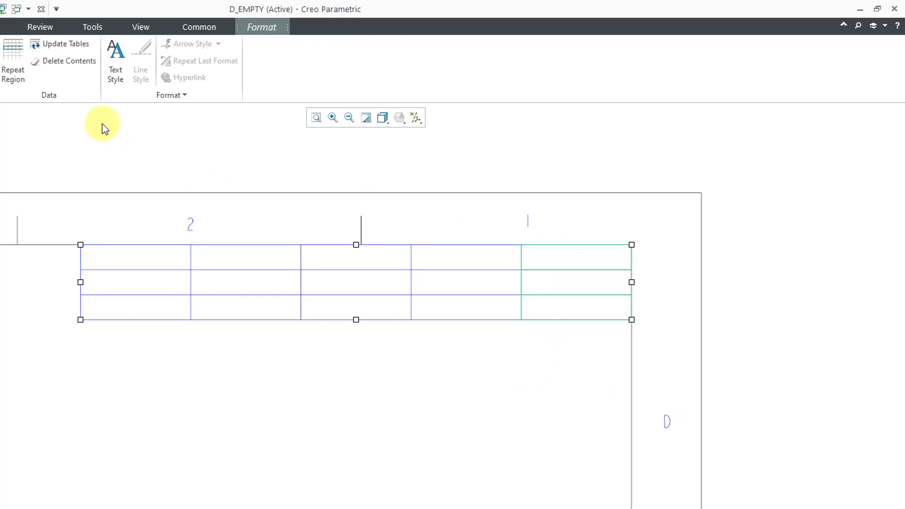
{"action": "left_click", "coordinate": [110, 77]}
{"action": "left_click", "coordinate": [702, 316]}
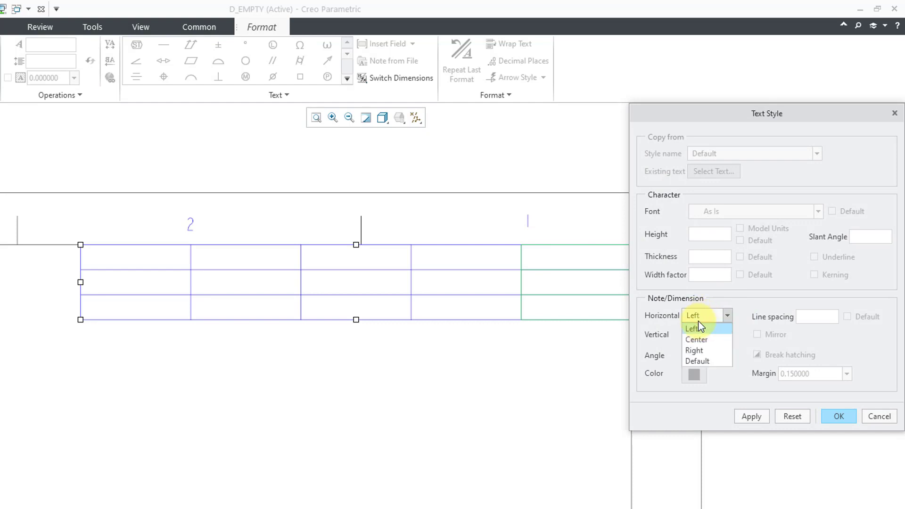
{"action": "left_click", "coordinate": [703, 340]}
{"action": "left_click", "coordinate": [702, 335]}
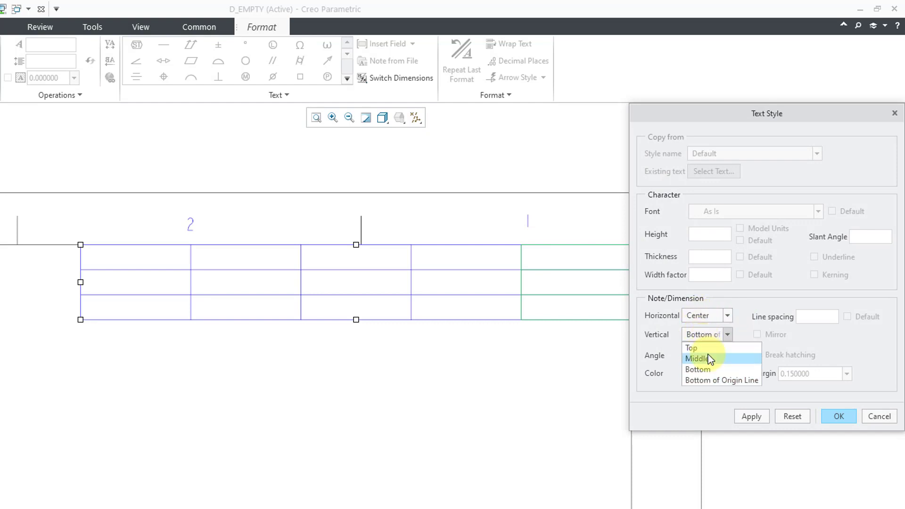
{"action": "left_click", "coordinate": [708, 358]}
{"action": "left_click", "coordinate": [830, 413]}
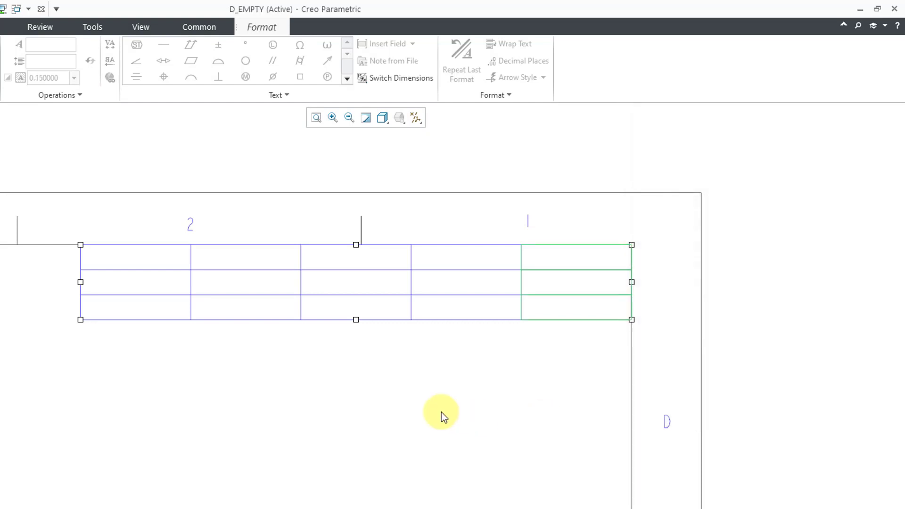
- Change the first column's width from 1.375 to 0.5 drawing units
{"action": "left_click", "coordinate": [442, 412]}
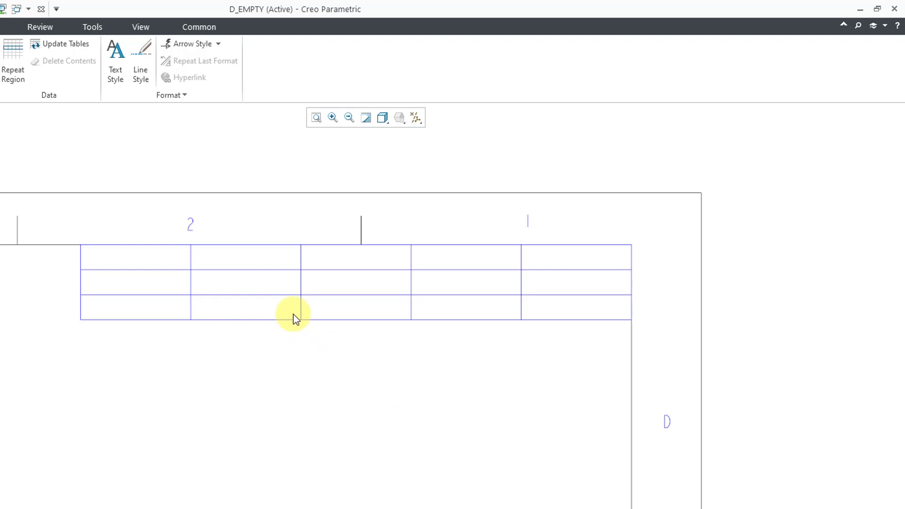
{"action": "right_click", "coordinate": [166, 262]}
{"action": "right_click", "coordinate": [165, 262]}
{"action": "left_click", "coordinate": [166, 262]}
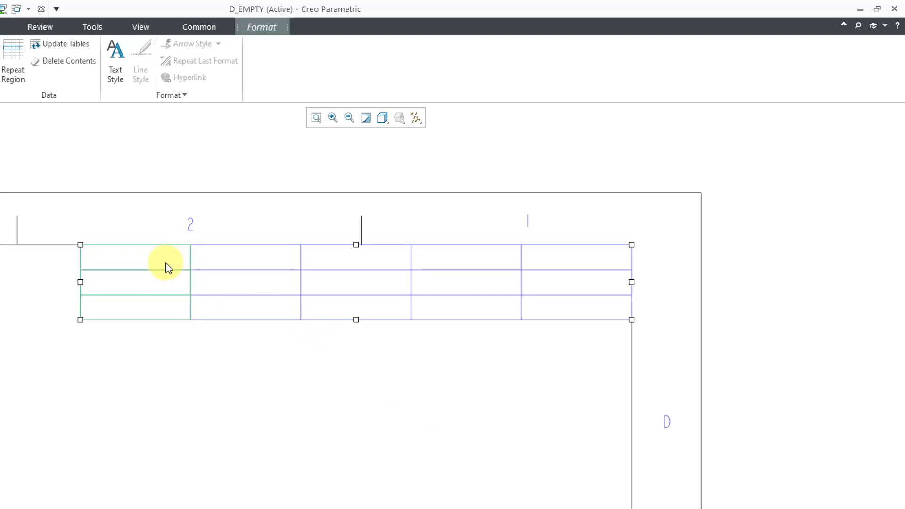
{"action": "right_click", "coordinate": [103, 215]}
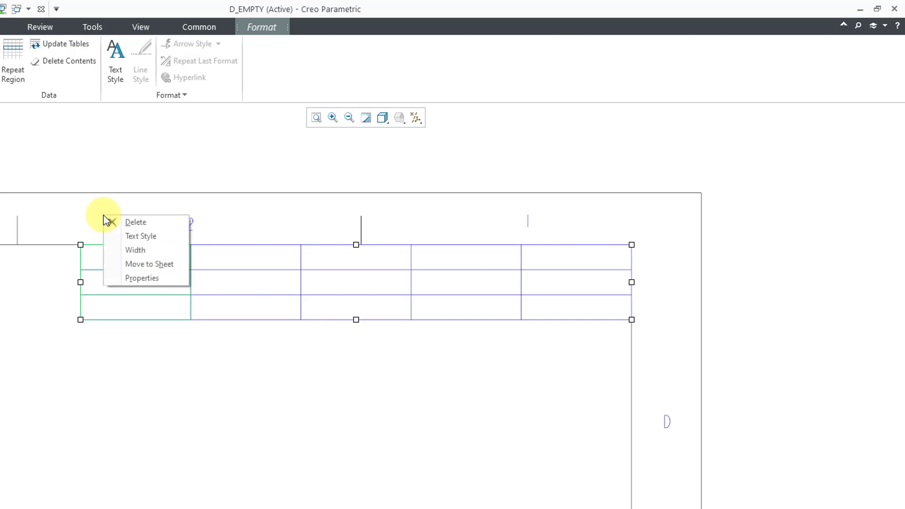
{"action": "left_click", "coordinate": [142, 251]}
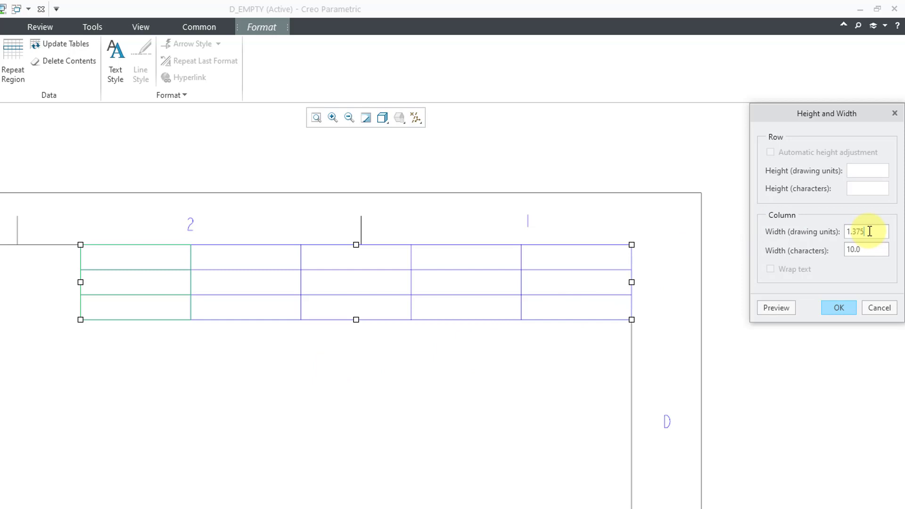
{"action": "left_click_drag", "start_coordinate": [870, 232], "coordinate": [782, 230]}
{"action": "type", "text": ".5"}
{"action": "left_click", "coordinate": [838, 307]}
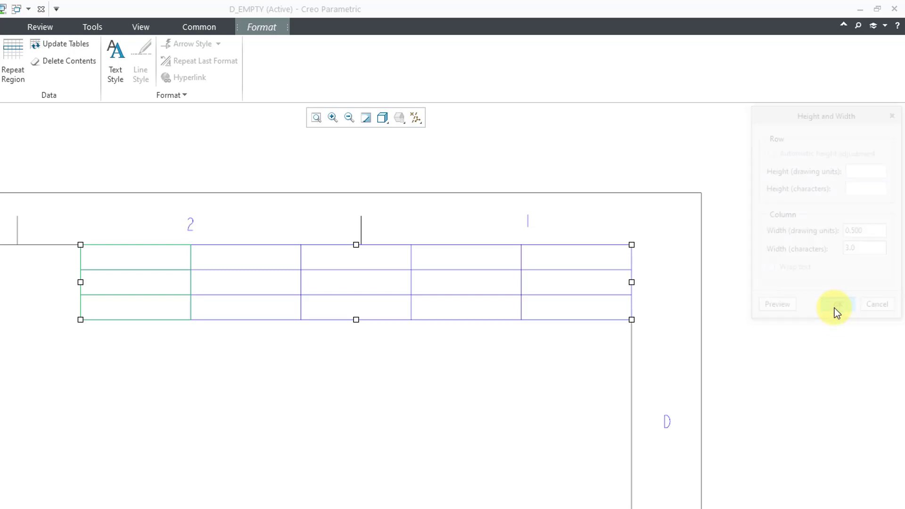
{"action": "left_click", "coordinate": [382, 367]}
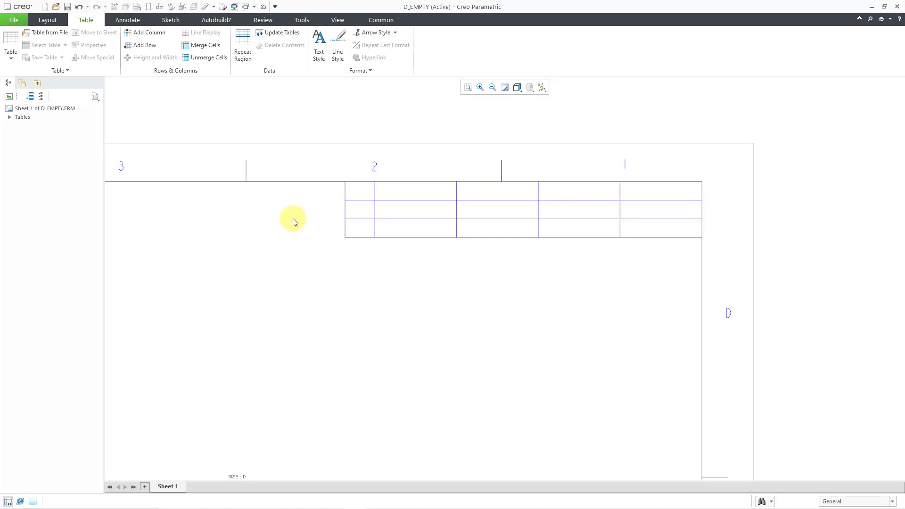
{"action": "left_click", "coordinate": [17, 20]}
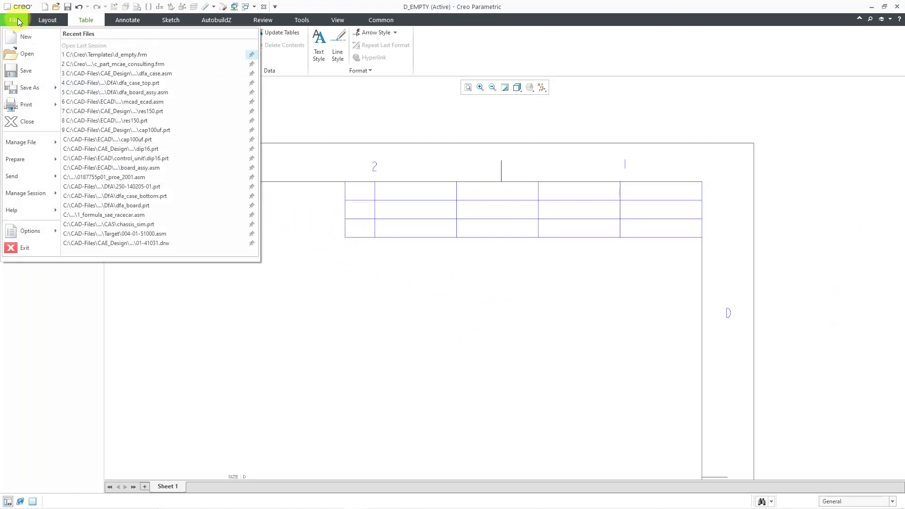
{"action": "mouse_move", "coordinate": [32, 160]}
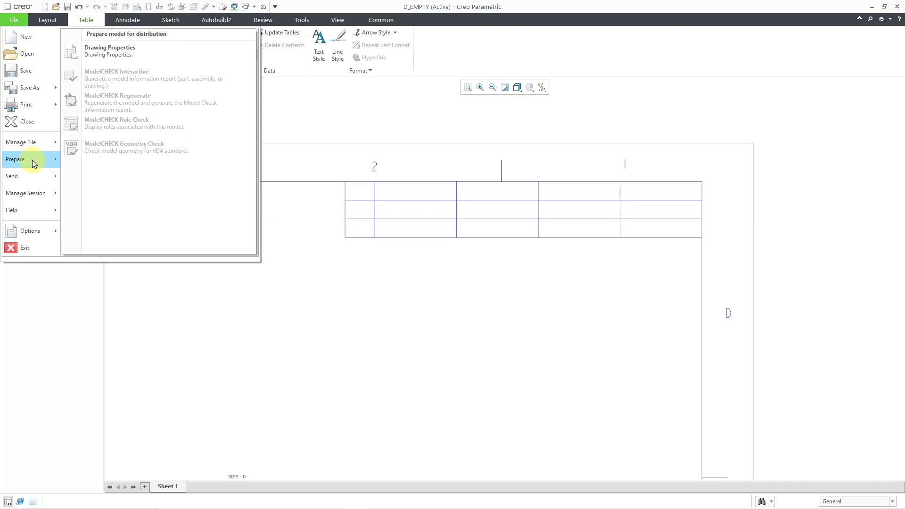
{"action": "left_click", "coordinate": [113, 56]}
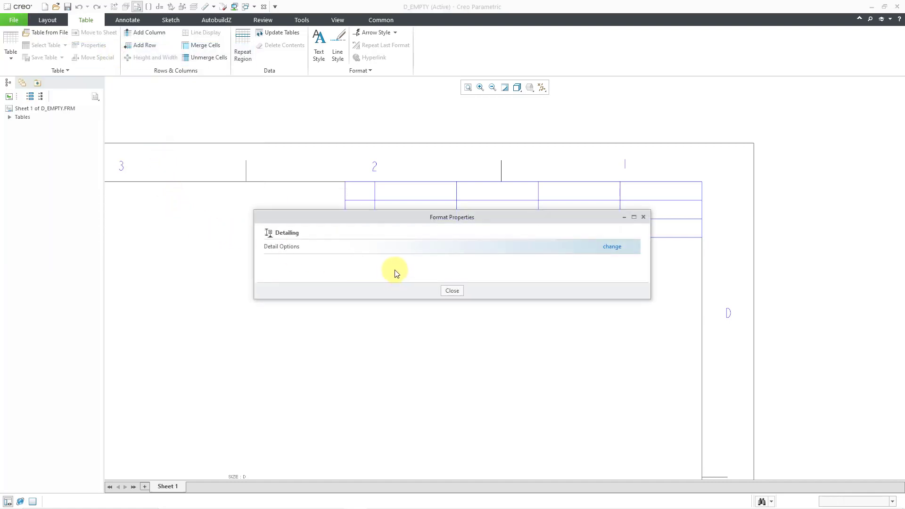
{"action": "left_click", "coordinate": [614, 248]}
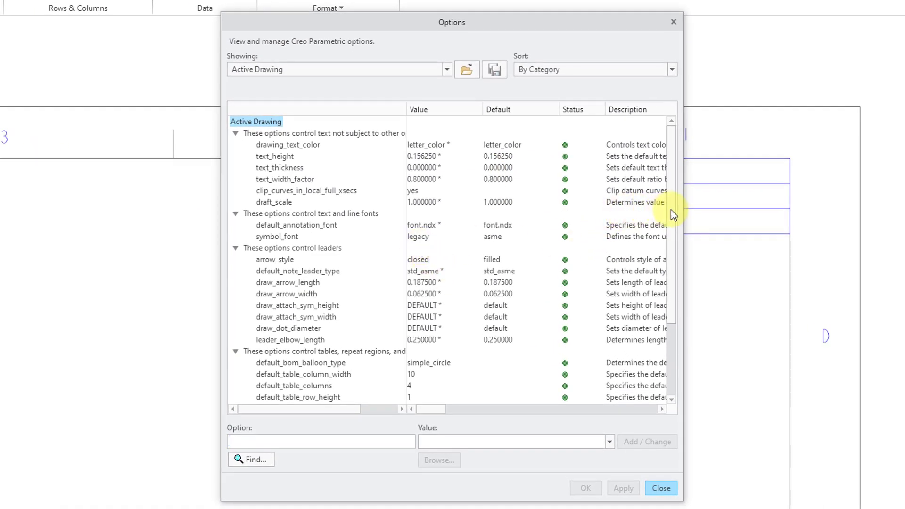
{"action": "left_click_drag", "start_coordinate": [671, 210], "coordinate": [671, 319]}
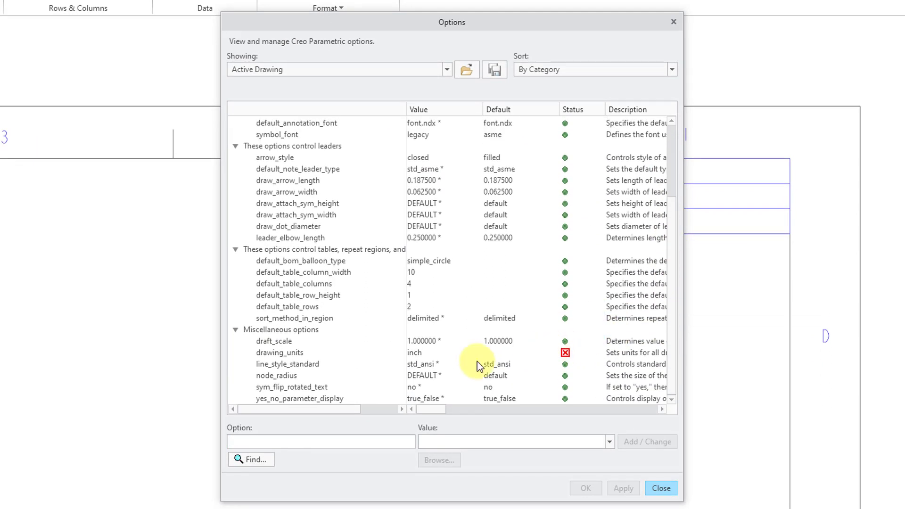
{"action": "left_click", "coordinate": [285, 354]}
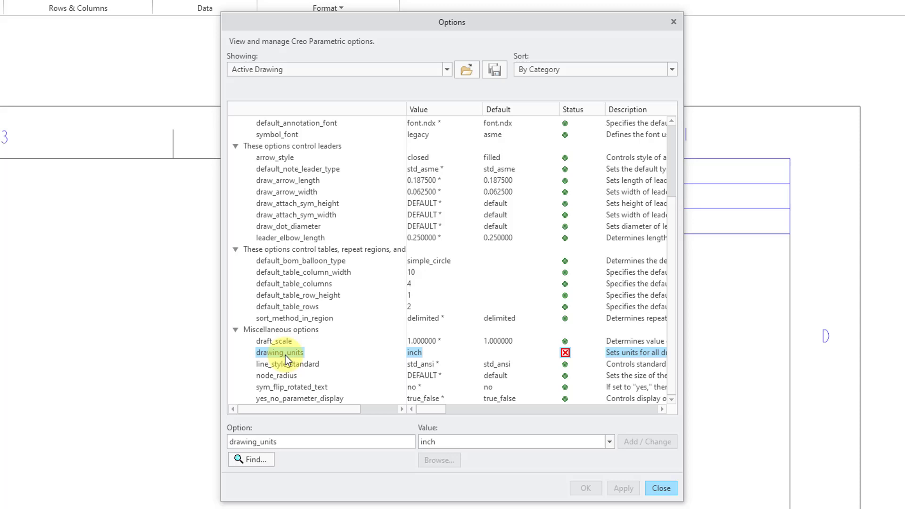
{"action": "left_click", "coordinate": [661, 489]}
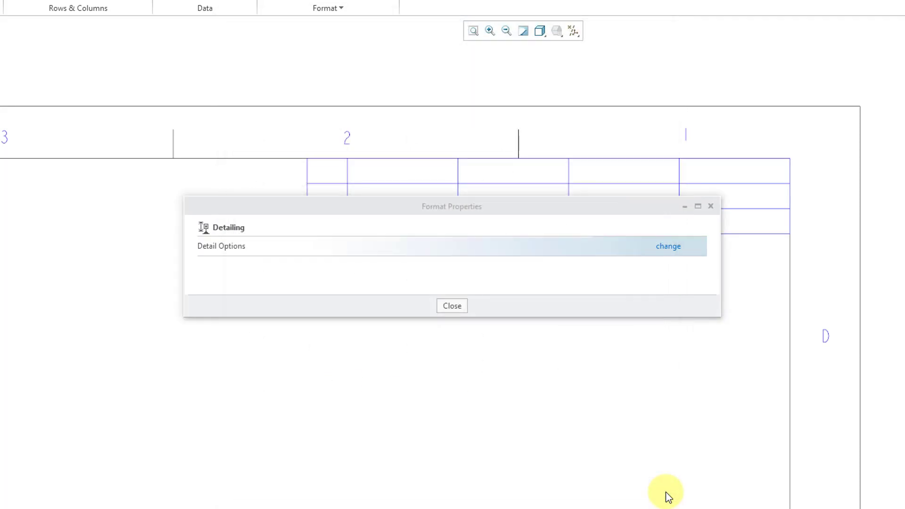
{"action": "left_click", "coordinate": [453, 307]}
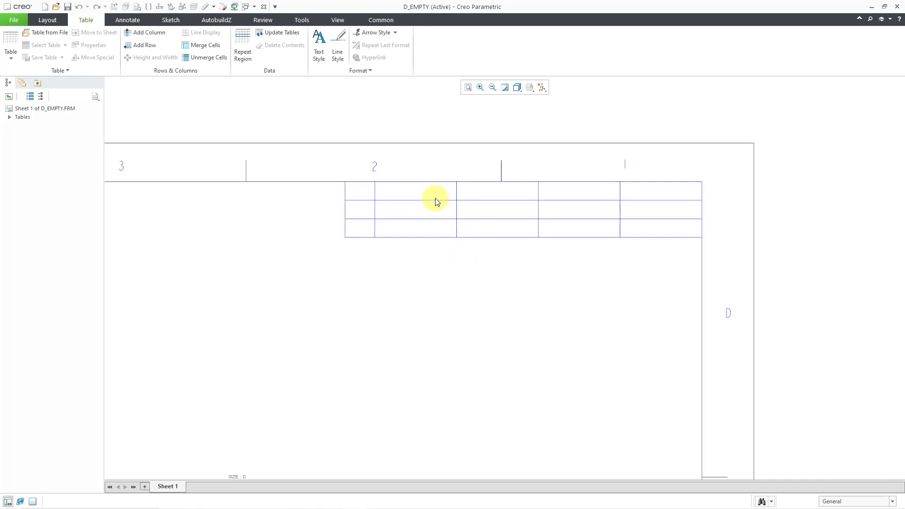
- Set the second column's width to 0.375 drawing units, replacing 1.375
{"action": "left_click", "coordinate": [431, 191]}
{"action": "left_click", "coordinate": [431, 191]}
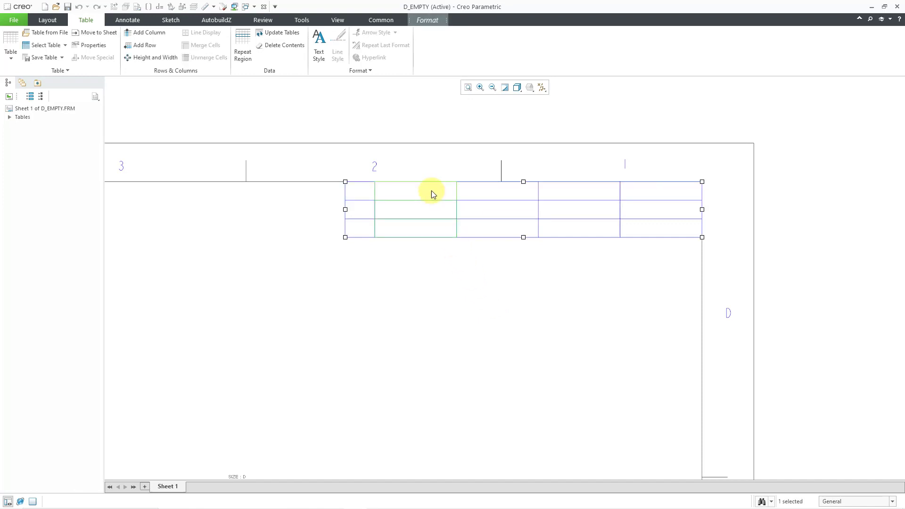
{"action": "right_click", "coordinate": [432, 194]}
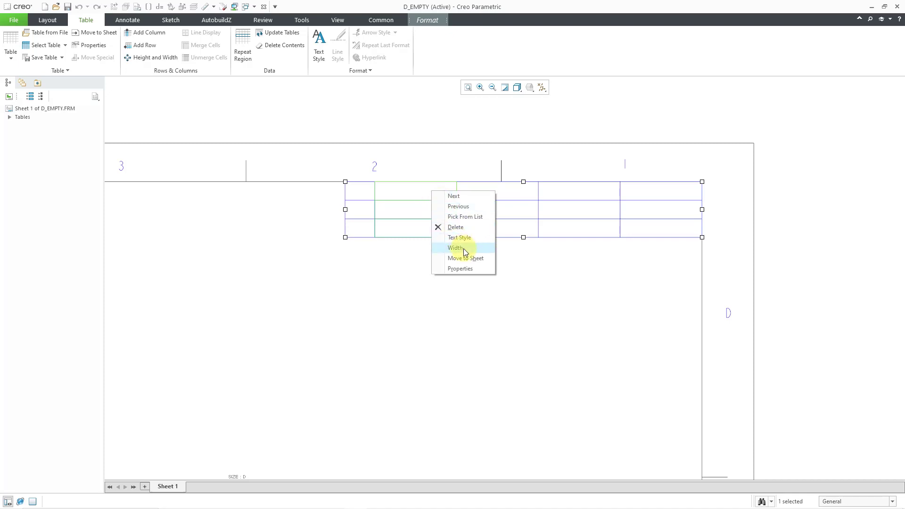
{"action": "left_click", "coordinate": [463, 248]}
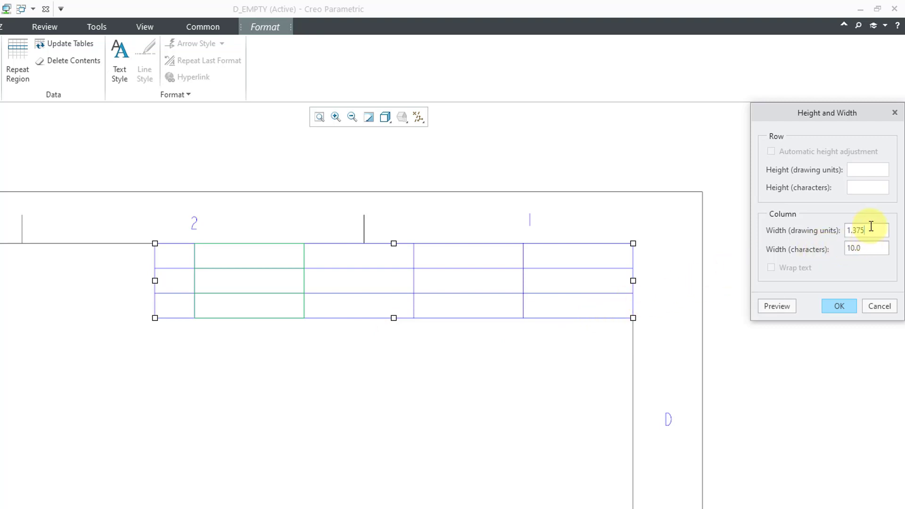
{"action": "left_click_drag", "start_coordinate": [872, 226], "coordinate": [763, 220]}
{"action": "type", "text": ".375"}
{"action": "left_click", "coordinate": [832, 306]}
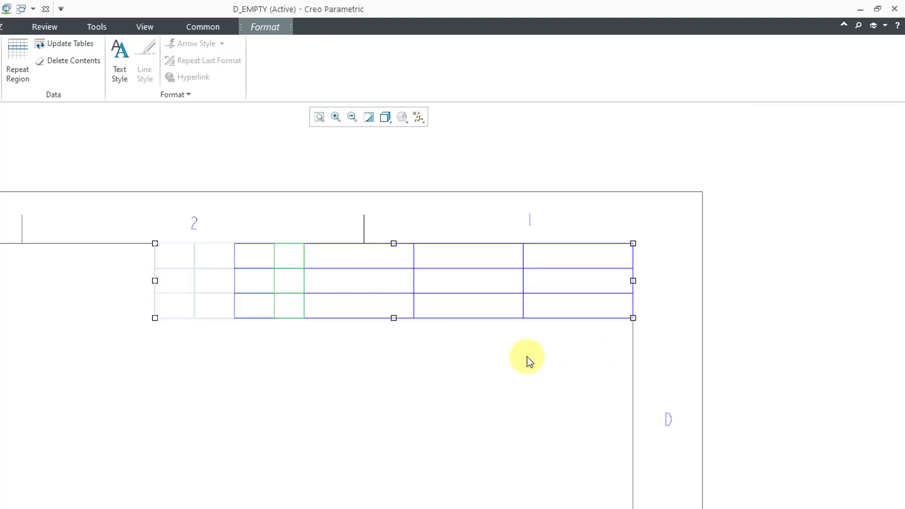
{"action": "left_click", "coordinate": [439, 363]}
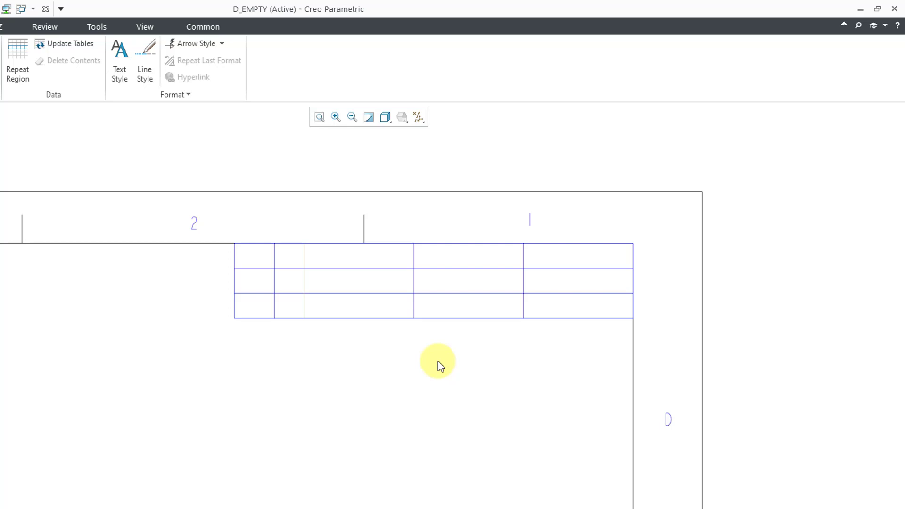
- Widen the third column to 5 drawing units
{"action": "right_click", "coordinate": [384, 259]}
{"action": "right_click", "coordinate": [384, 259]}
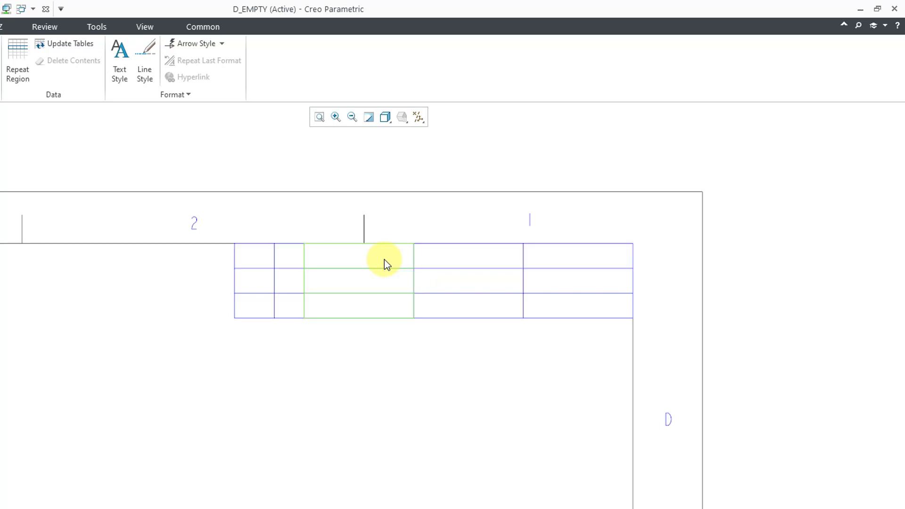
{"action": "left_click", "coordinate": [384, 259]}
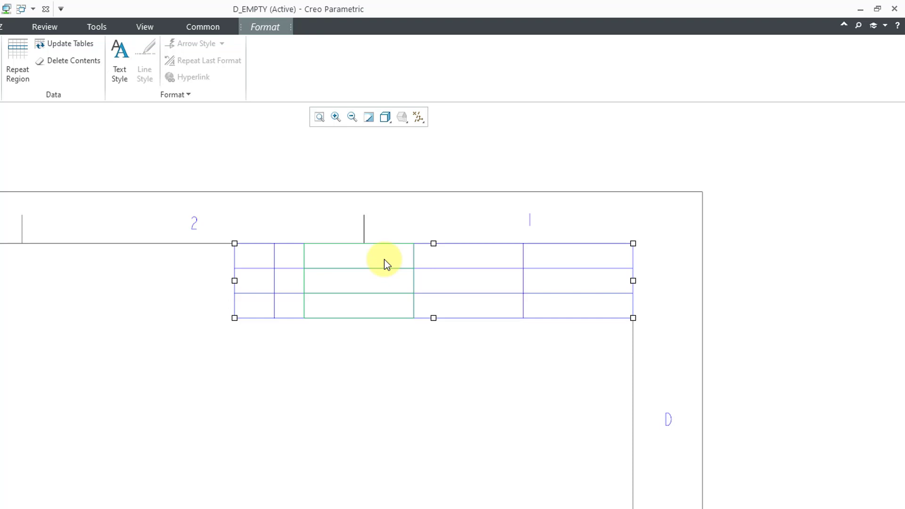
{"action": "right_click", "coordinate": [384, 260]}
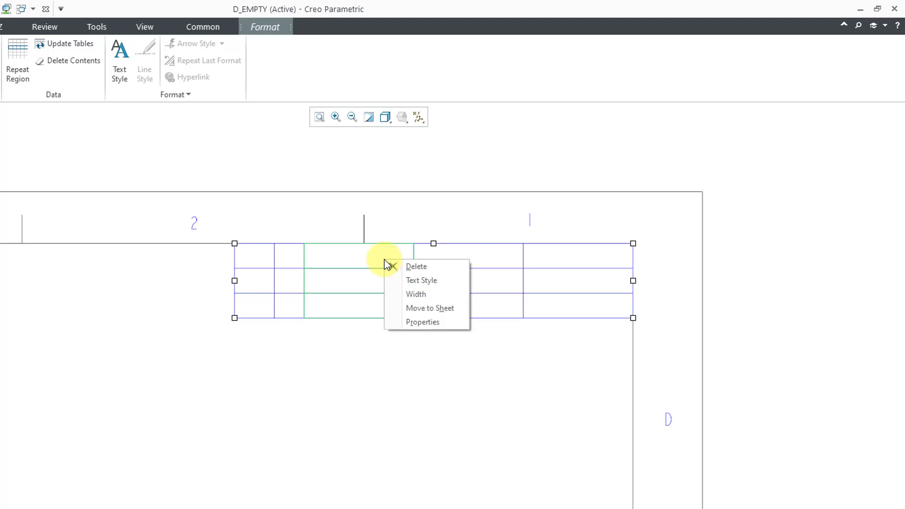
{"action": "left_click", "coordinate": [429, 293]}
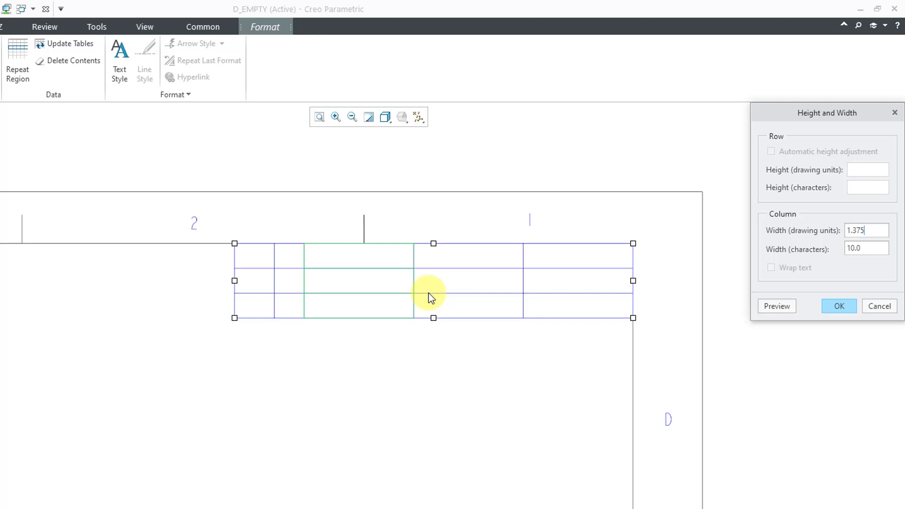
{"action": "left_click_drag", "start_coordinate": [878, 231], "coordinate": [785, 230]}
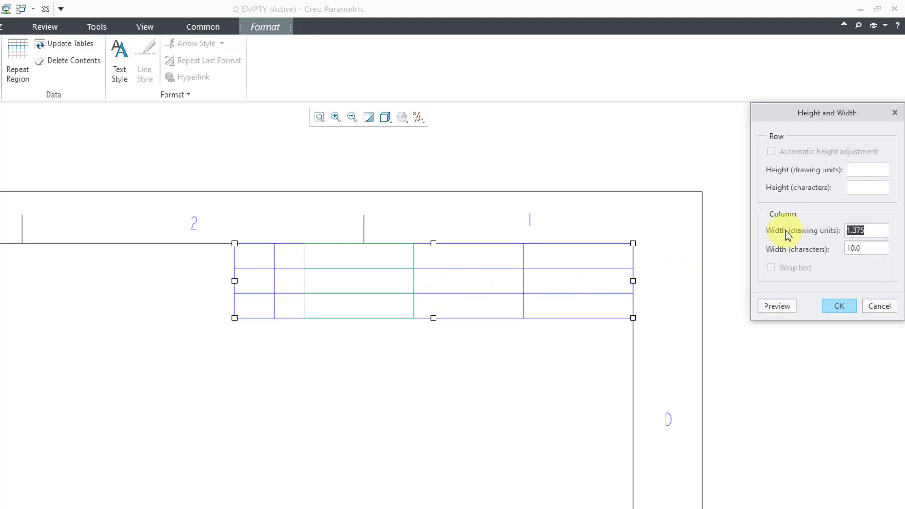
{"action": "type", "text": "5"}
{"action": "left_click", "coordinate": [840, 298]}
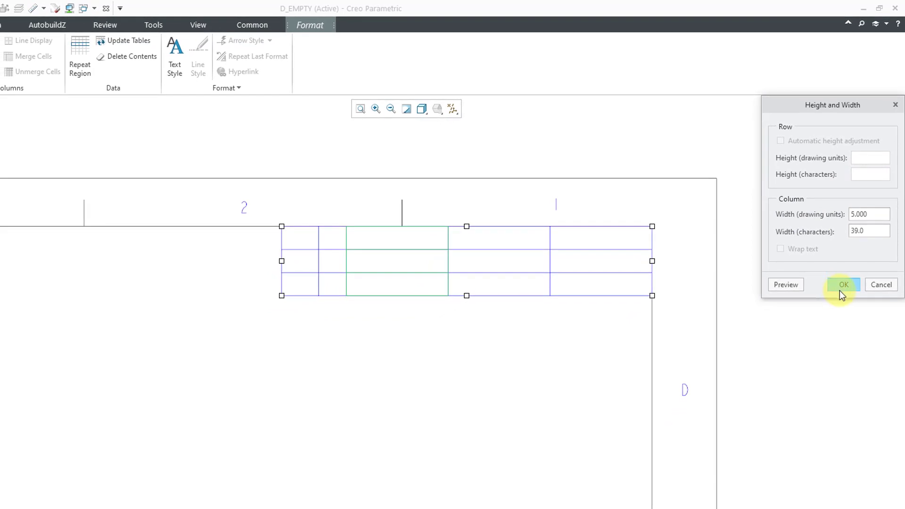
{"action": "left_click", "coordinate": [570, 353]}
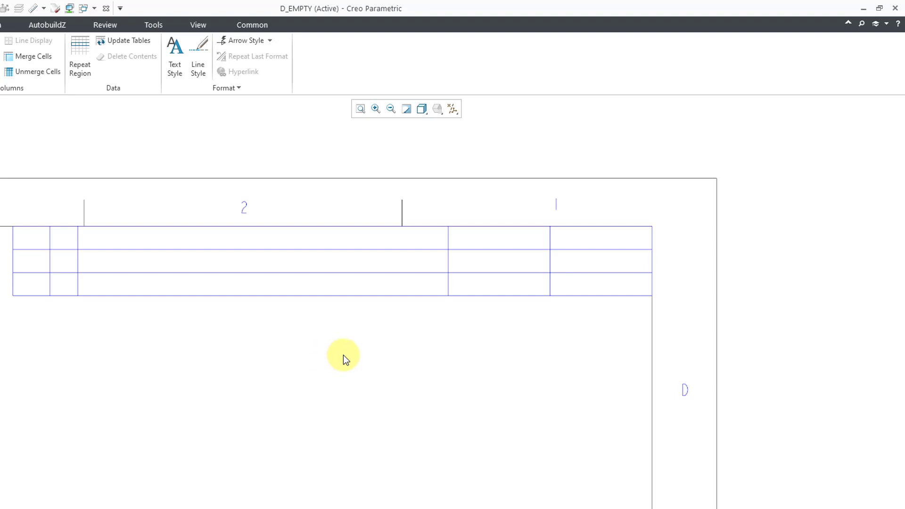
- Set the fourth column's width to 0.875 drawing units
{"action": "left_click", "coordinate": [504, 240]}
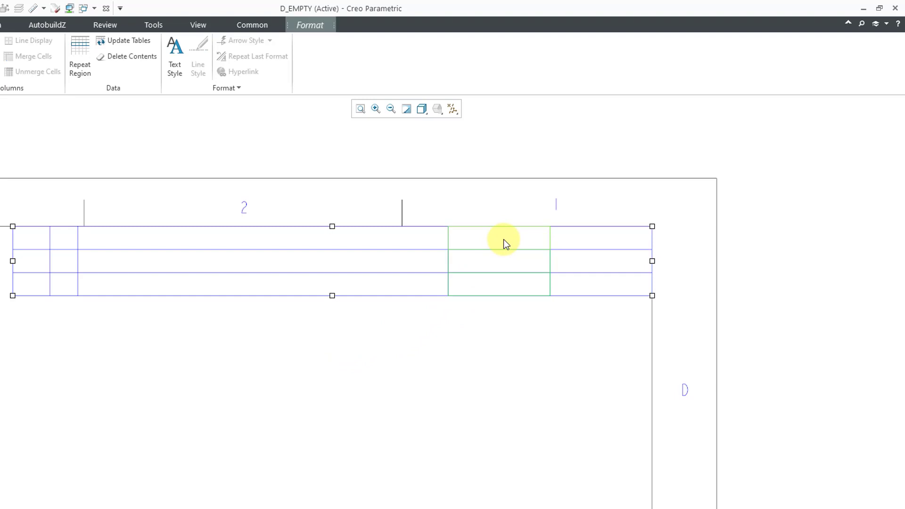
{"action": "right_click", "coordinate": [504, 239]}
{"action": "left_click", "coordinate": [544, 311]}
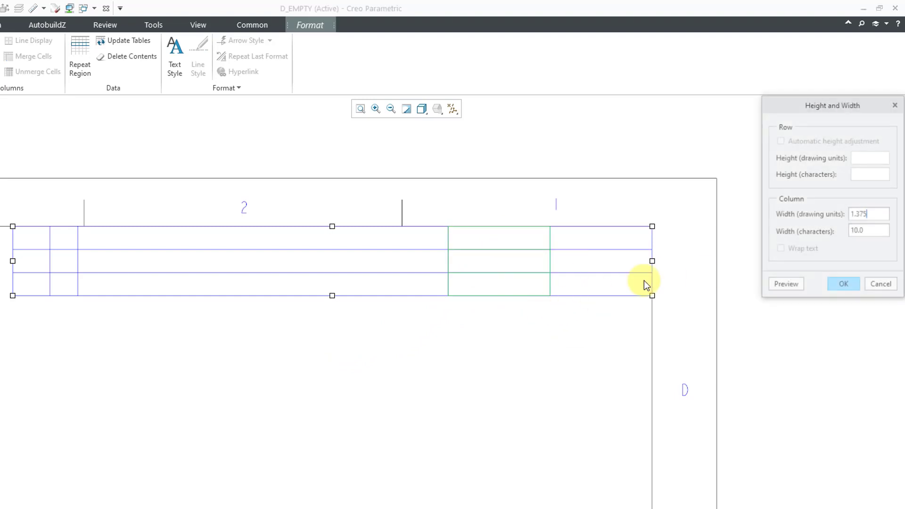
{"action": "left_click_drag", "start_coordinate": [875, 214], "coordinate": [809, 204]}
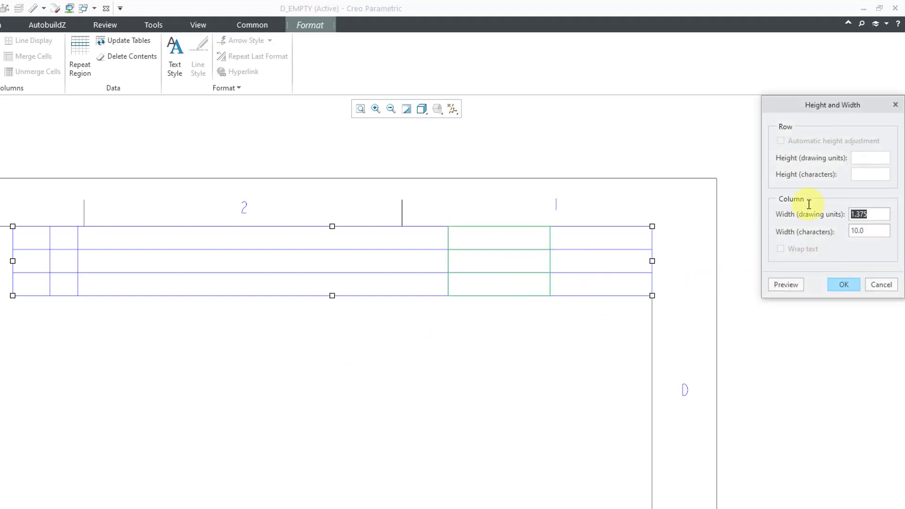
{"action": "type", "text": ".875"}
{"action": "left_click", "coordinate": [839, 285]}
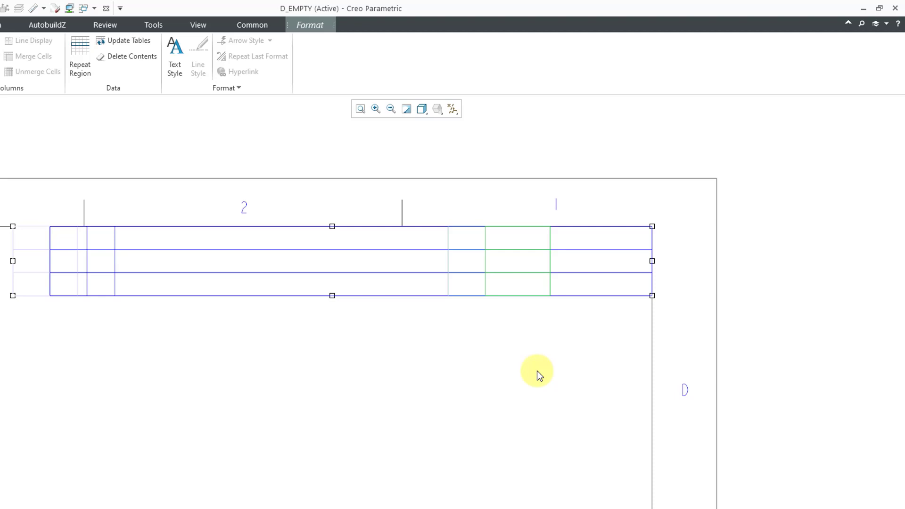
{"action": "left_click", "coordinate": [517, 388]}
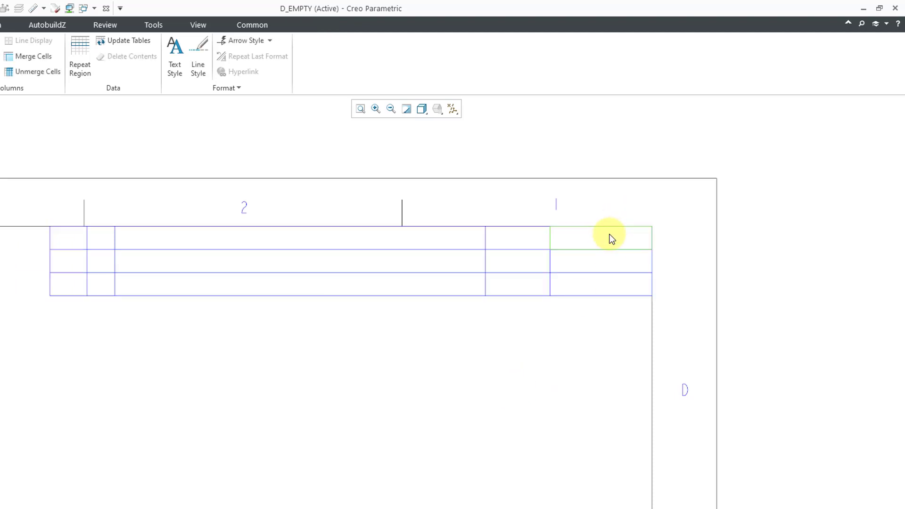
- Set the rightmost column's width to 1.0 drawing units
{"action": "left_click", "coordinate": [611, 238]}
{"action": "left_click", "coordinate": [611, 238]}
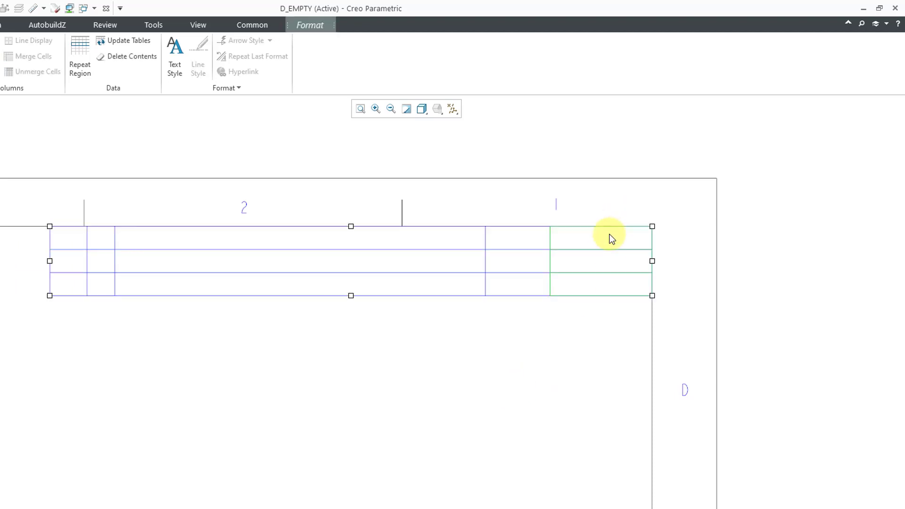
{"action": "right_click", "coordinate": [611, 238]}
{"action": "left_click", "coordinate": [644, 267]}
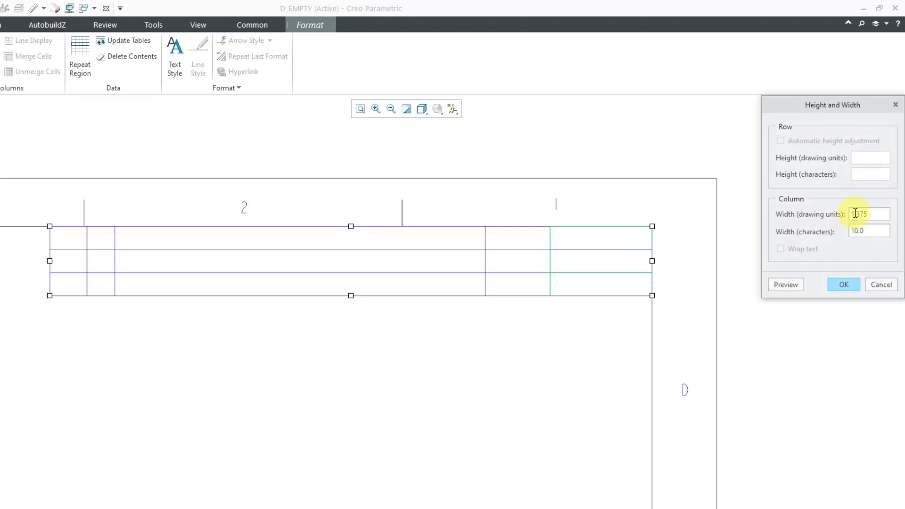
{"action": "key", "text": "BackSpace"}
{"action": "key", "text": "BackSpace"}
{"action": "key", "text": "BackSpace"}
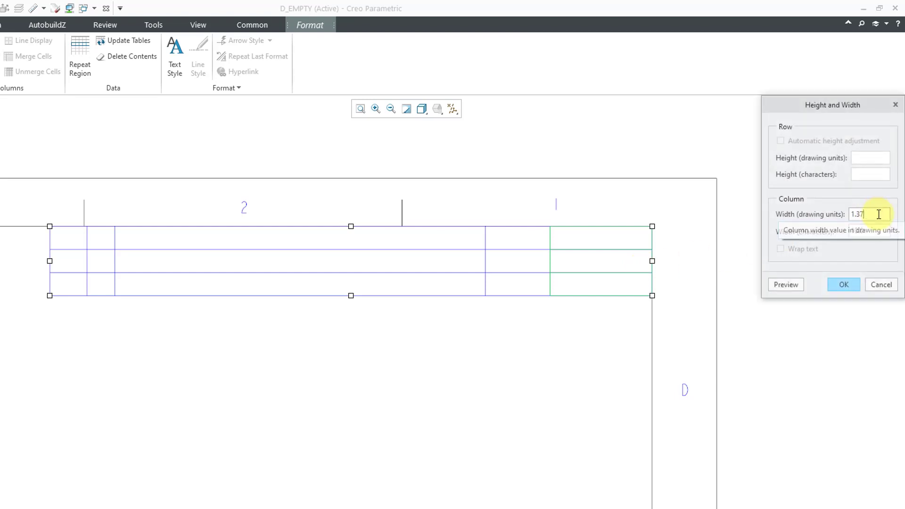
{"action": "type", "text": "0"}
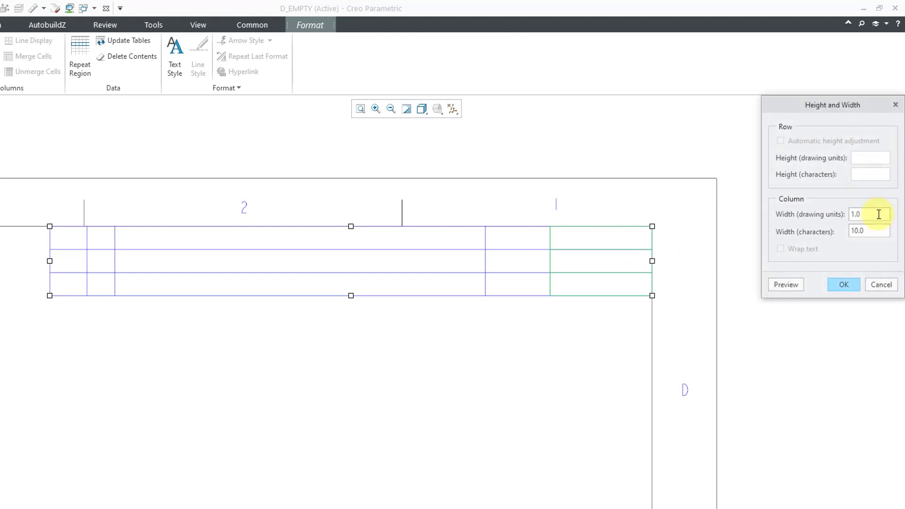
{"action": "left_click", "coordinate": [841, 285]}
{"action": "left_click", "coordinate": [482, 380]}
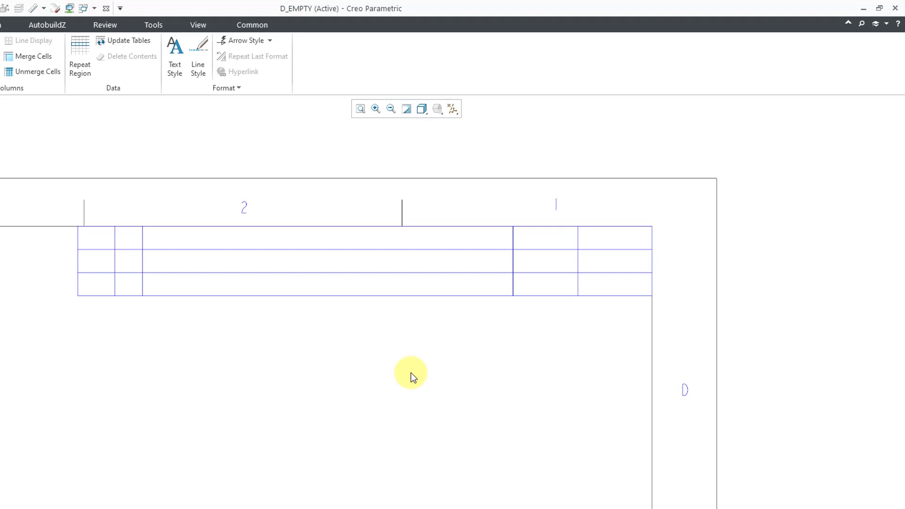
- Fix the top row at 0.25 drawing units with automatic height turned off
{"action": "right_click", "coordinate": [95, 236]}
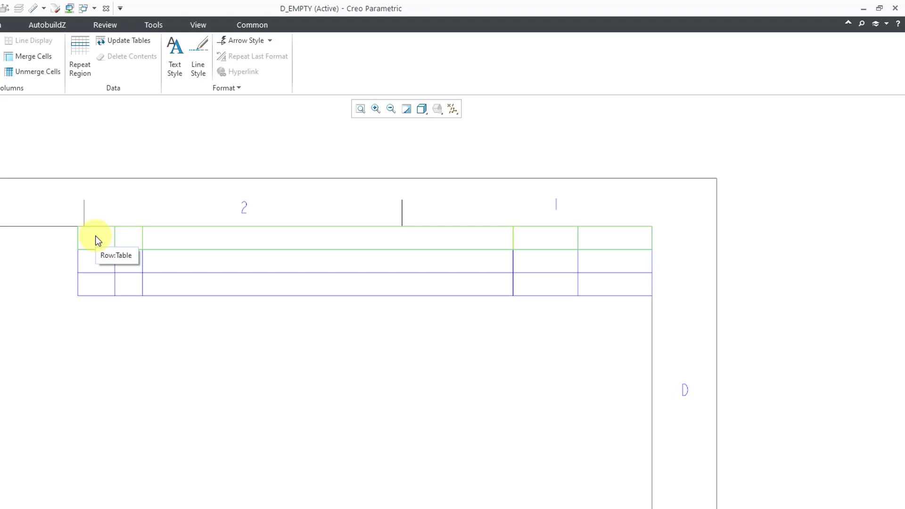
{"action": "left_click", "coordinate": [96, 237]}
{"action": "right_click", "coordinate": [98, 241]}
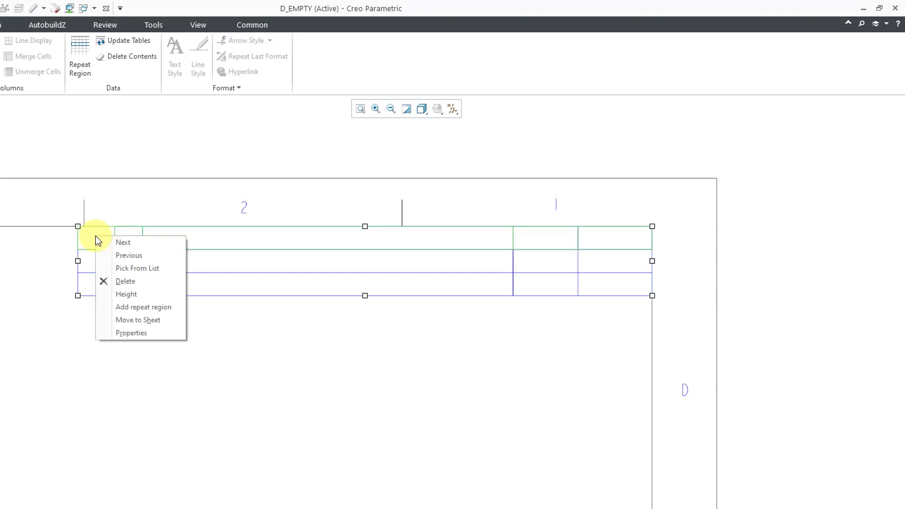
{"action": "left_click", "coordinate": [127, 296]}
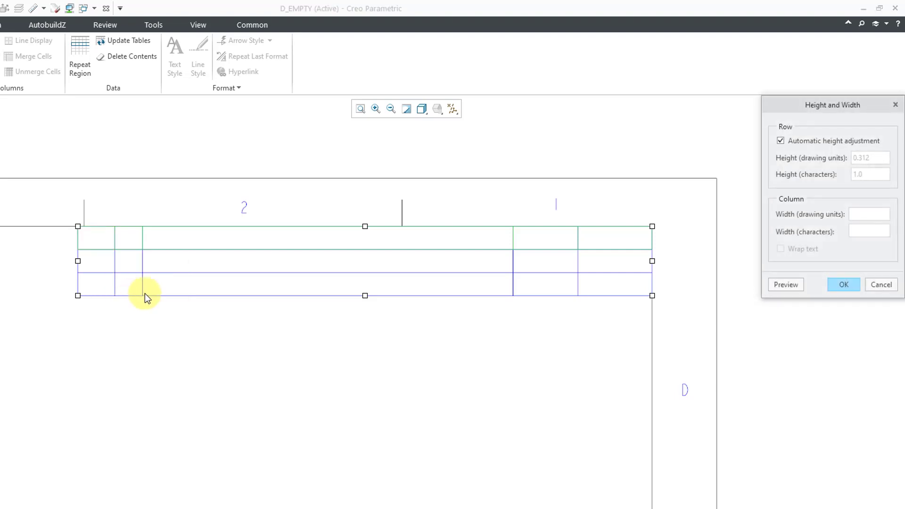
{"action": "left_click", "coordinate": [781, 141]}
{"action": "left_click_drag", "start_coordinate": [882, 157], "coordinate": [821, 159]}
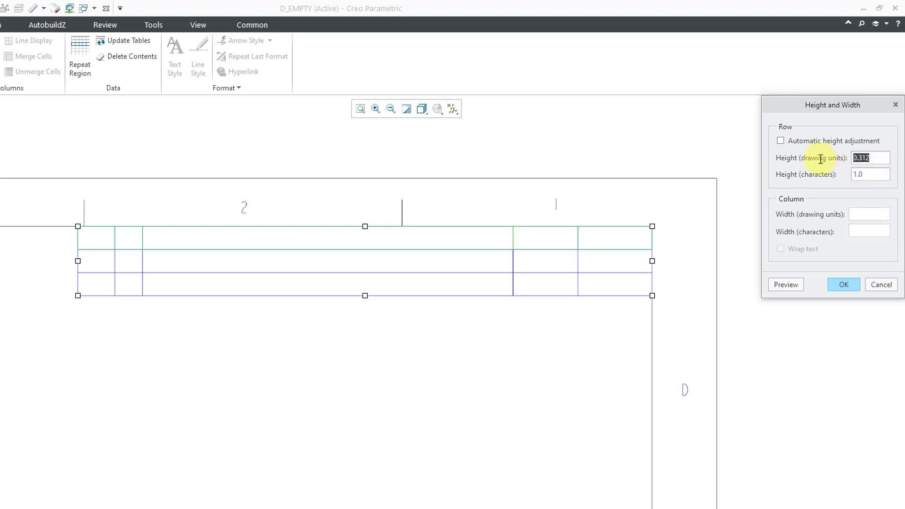
{"action": "type", "text": ".25"}
{"action": "left_click", "coordinate": [841, 286]}
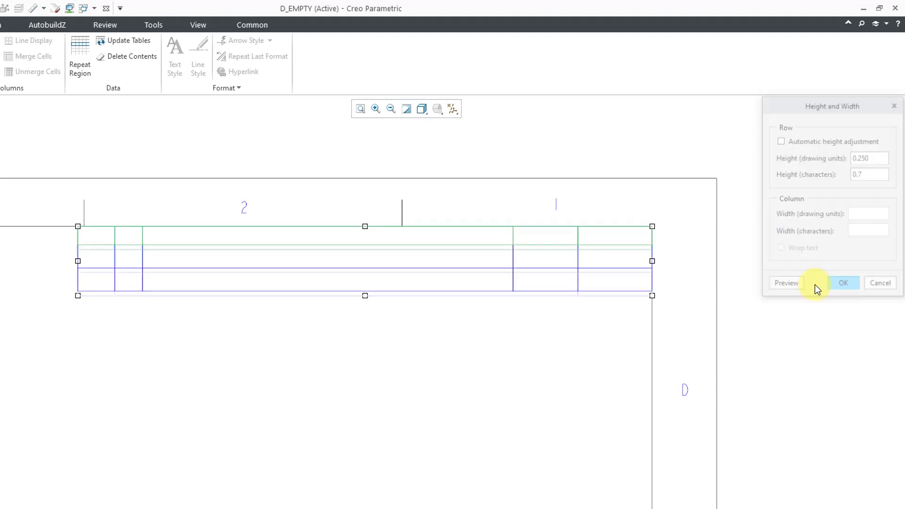
{"action": "left_click", "coordinate": [344, 366]}
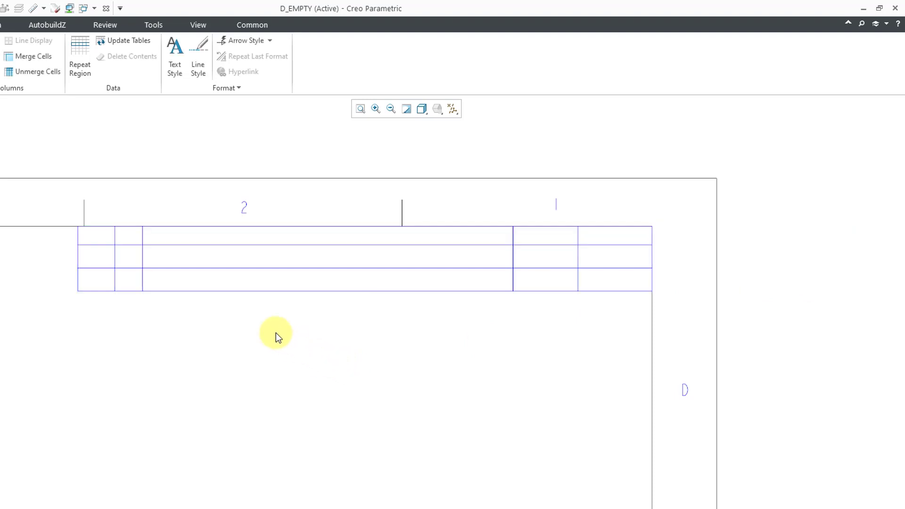
- Turn off automatic height for the middle row and enter 0.25
{"action": "left_click", "coordinate": [97, 259]}
{"action": "right_click", "coordinate": [97, 258]}
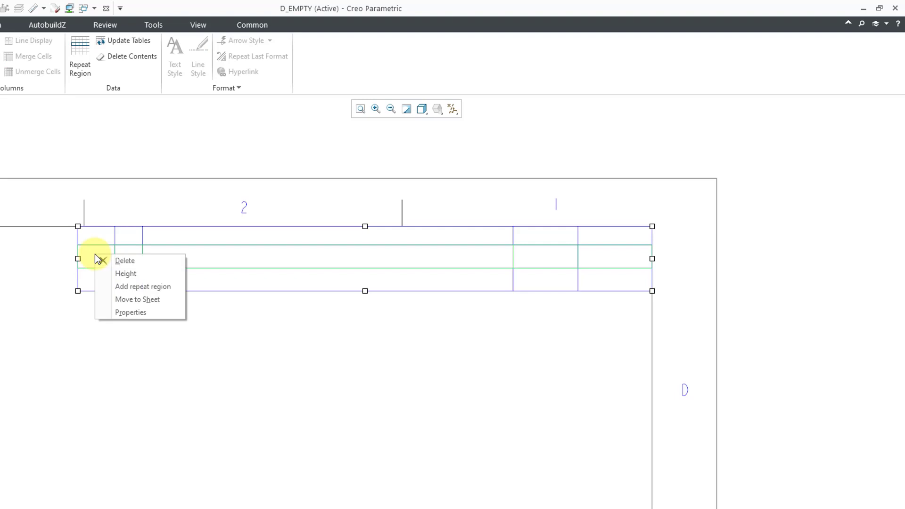
{"action": "left_click", "coordinate": [131, 273]}
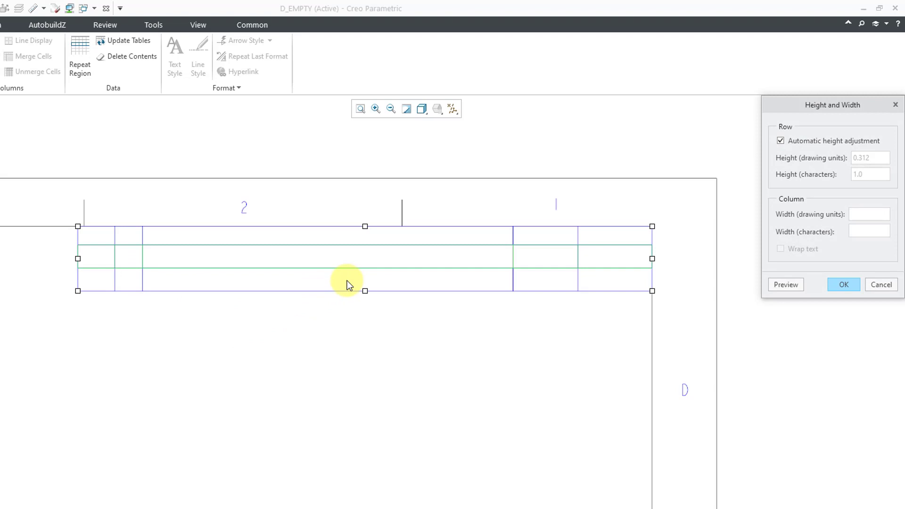
{"action": "left_click", "coordinate": [781, 141]}
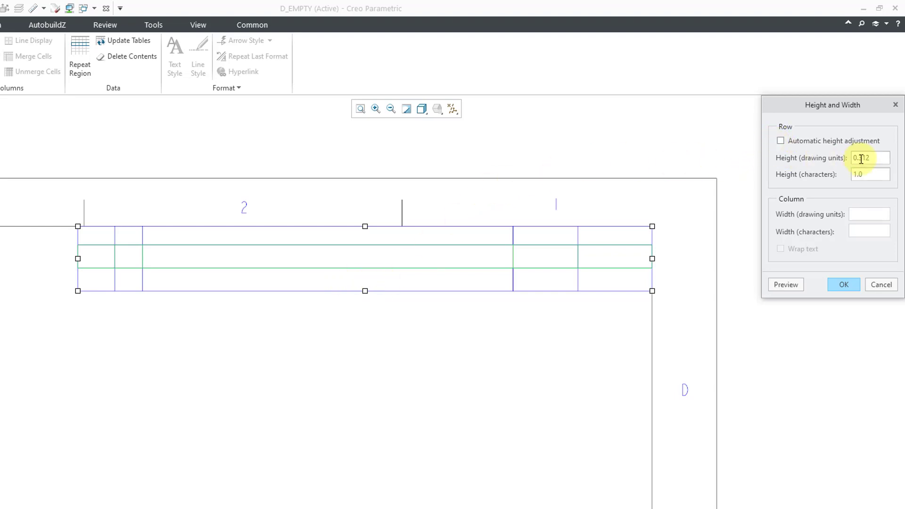
{"action": "left_click_drag", "start_coordinate": [883, 158], "coordinate": [823, 160]}
{"action": "type", "text": ".25"}
- Apply the middle row's 0.25 height, then fix the bottom row at 0.375 units
{"action": "left_click", "coordinate": [847, 285]}
{"action": "left_click", "coordinate": [421, 348]}
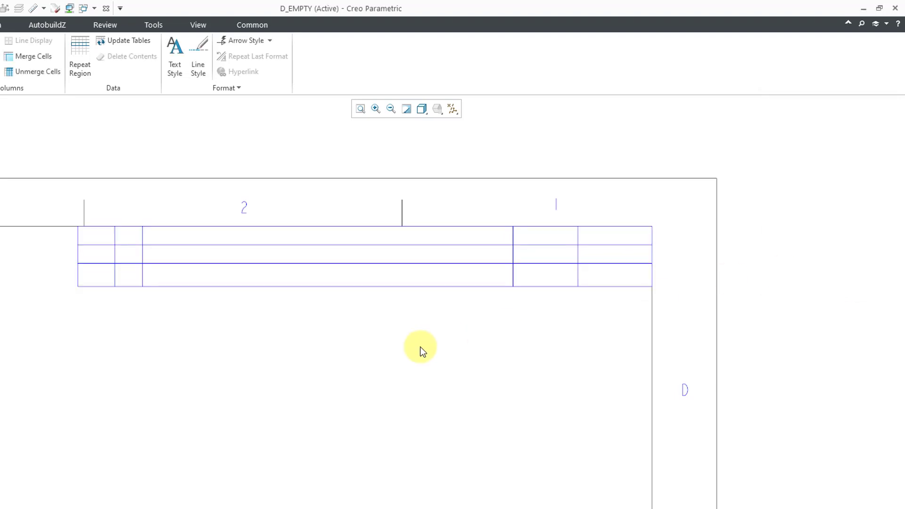
{"action": "left_click", "coordinate": [96, 276]}
{"action": "left_click", "coordinate": [92, 273]}
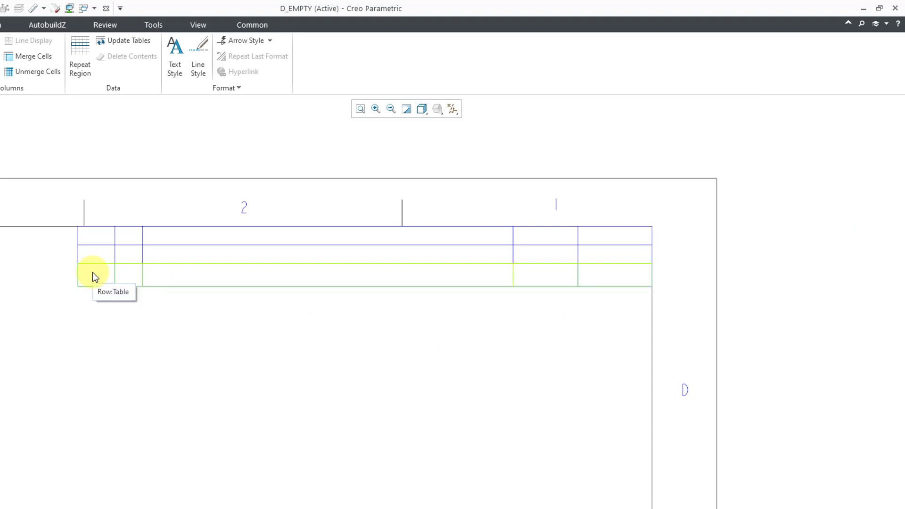
{"action": "left_click", "coordinate": [93, 272]}
{"action": "right_click", "coordinate": [92, 273]}
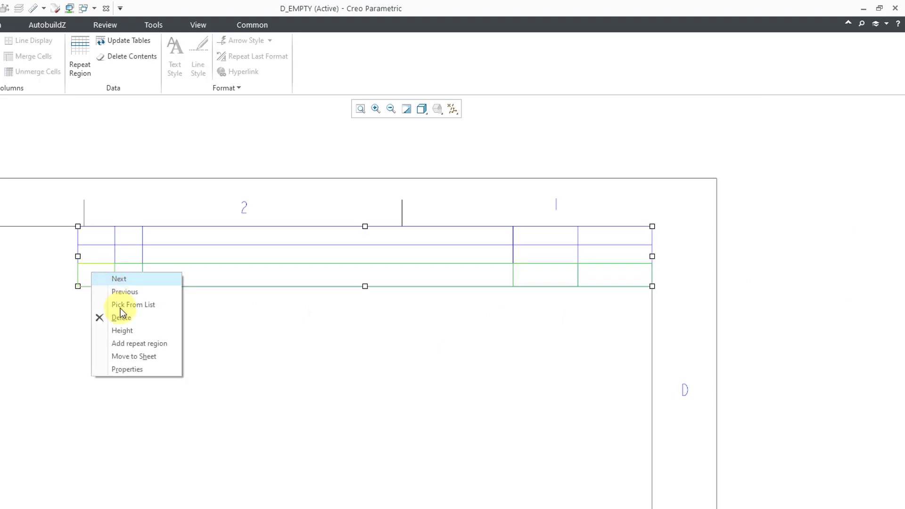
{"action": "left_click", "coordinate": [124, 330]}
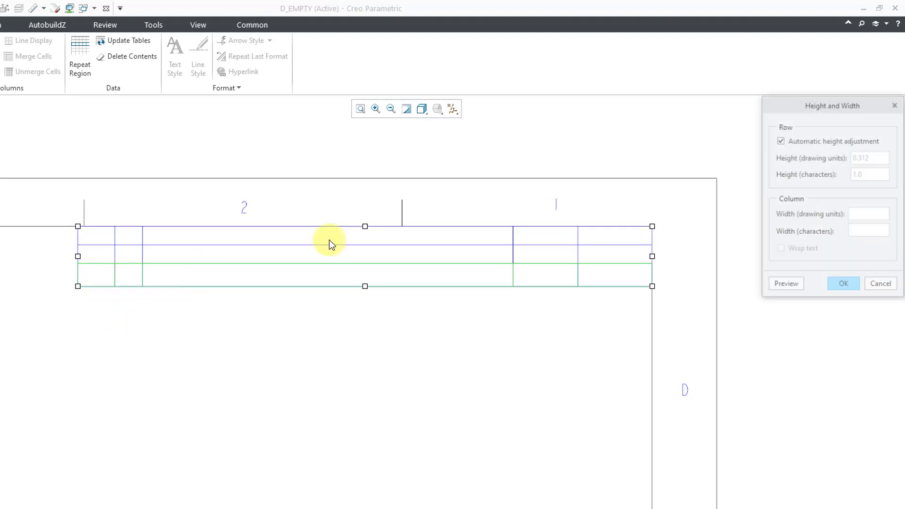
{"action": "left_click", "coordinate": [782, 140]}
{"action": "left_click", "coordinate": [878, 159]}
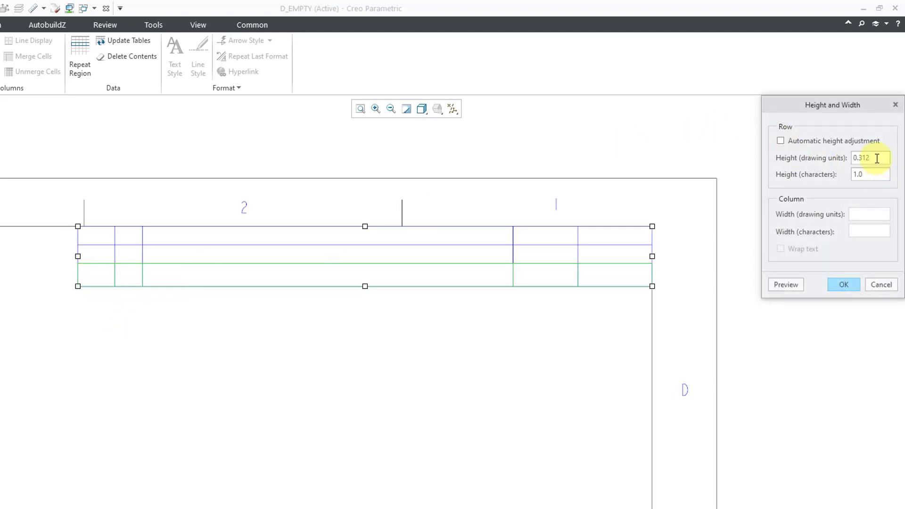
{"action": "key", "text": "BackSpace"}
{"action": "key", "text": "BackSpace"}
{"action": "type", "text": "75"}
{"action": "left_click", "coordinate": [847, 284]}
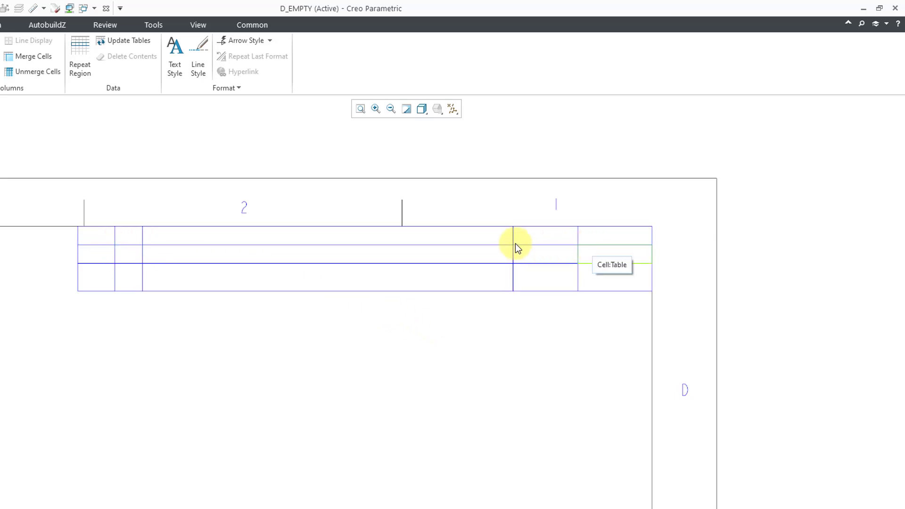
- Merge the top row, first through last cell, into one cell spanning all five columns
{"action": "left_click", "coordinate": [36, 57]}
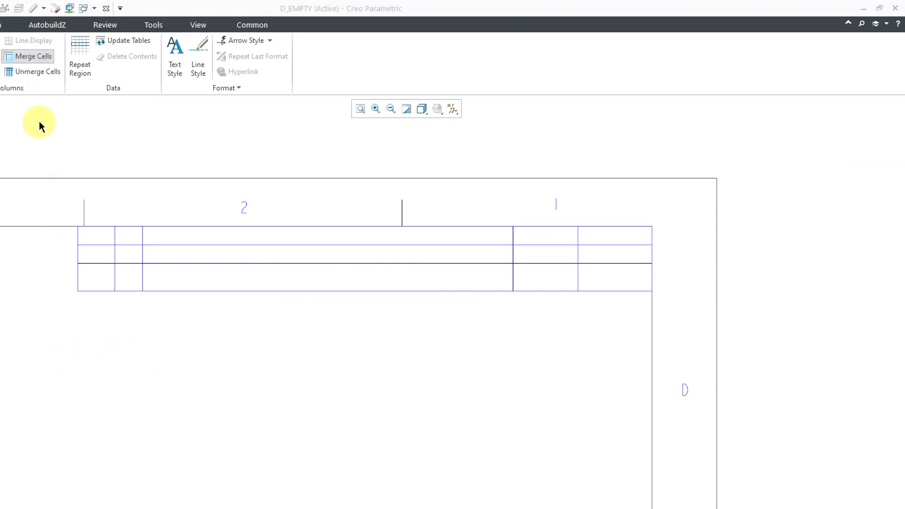
{"action": "left_click", "coordinate": [89, 234]}
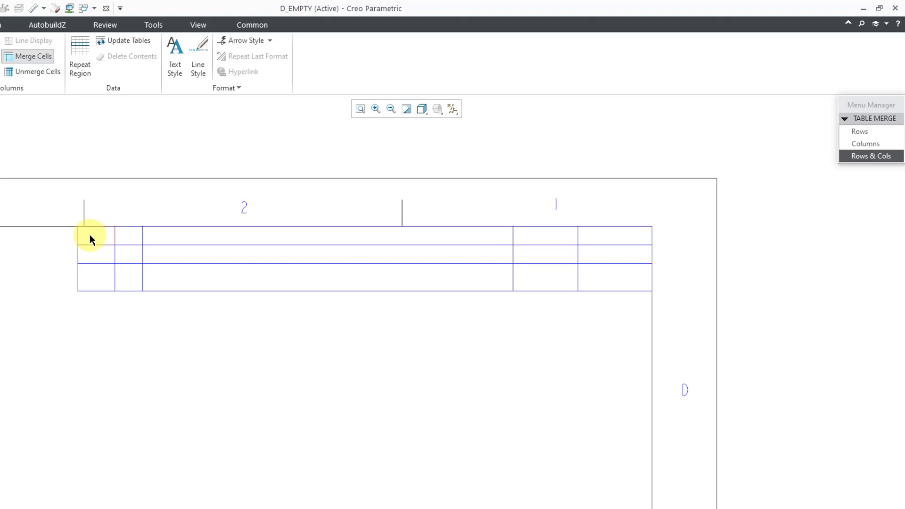
{"action": "left_click", "coordinate": [612, 233]}
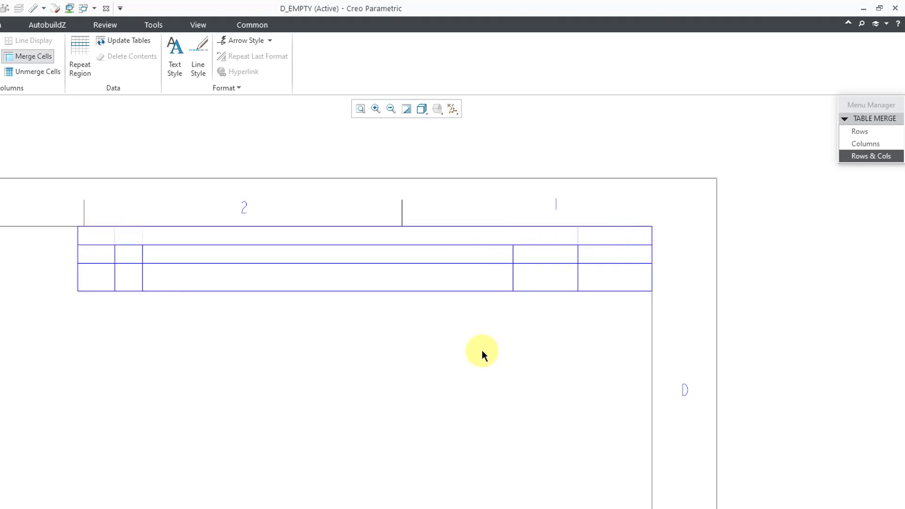
{"action": "scroll", "coordinate": [475, 349], "scroll_direction": "down", "scroll_amount": 1}
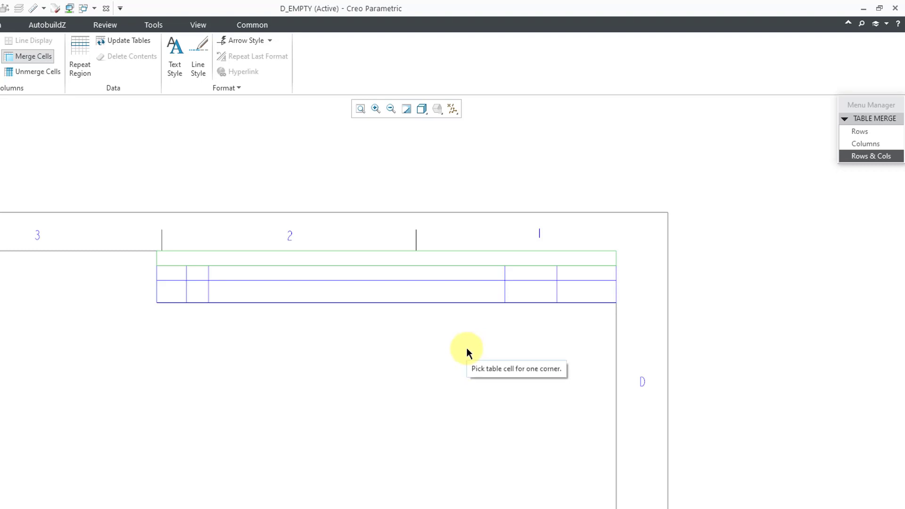
{"action": "middle_click", "coordinate": [467, 348]}
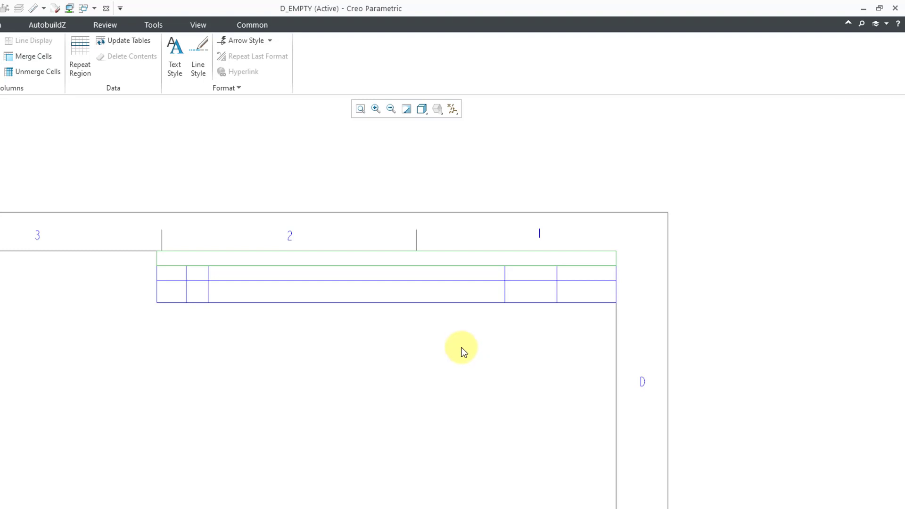
- Type REVISIONS into the merged top cell
{"action": "double_click", "coordinate": [411, 258]}
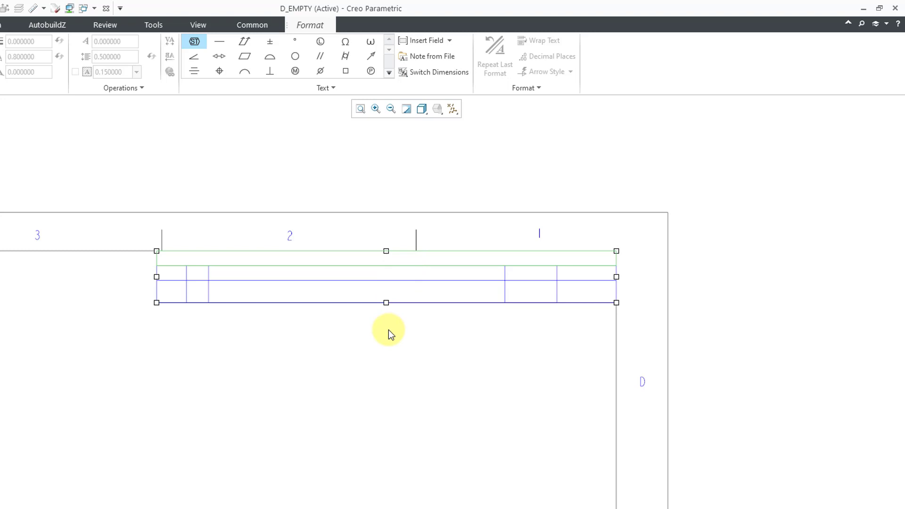
{"action": "type", "text": "REVISIONS"}
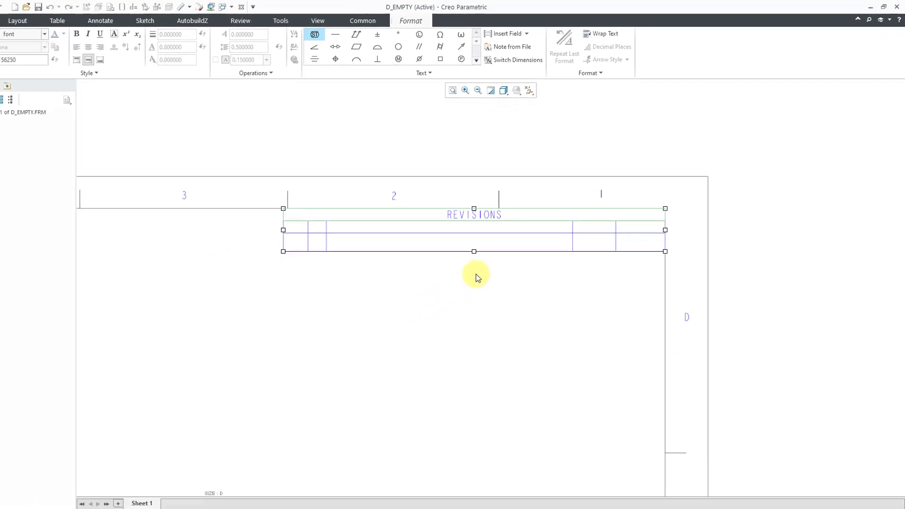
{"action": "left_click", "coordinate": [400, 325]}
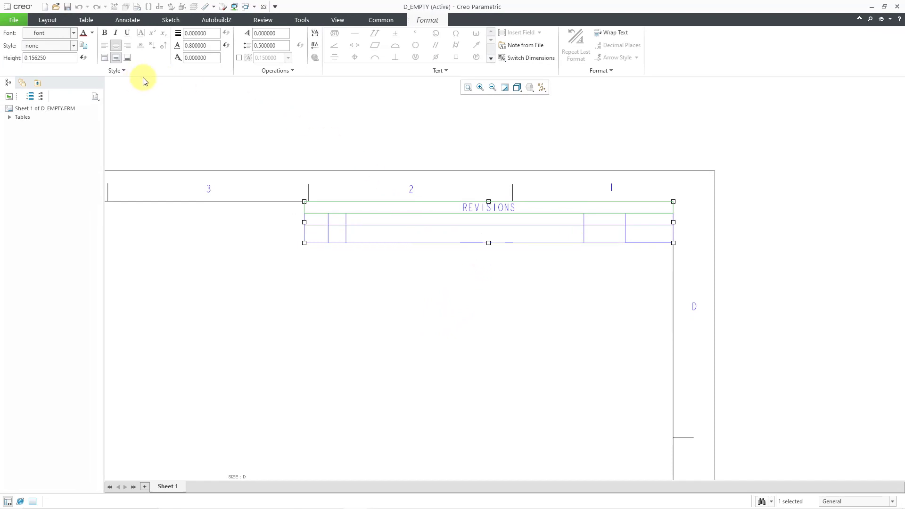
- Format REVISIONS in plain CG Triumvirate at 0.125 text height
{"action": "left_click", "coordinate": [75, 32]}
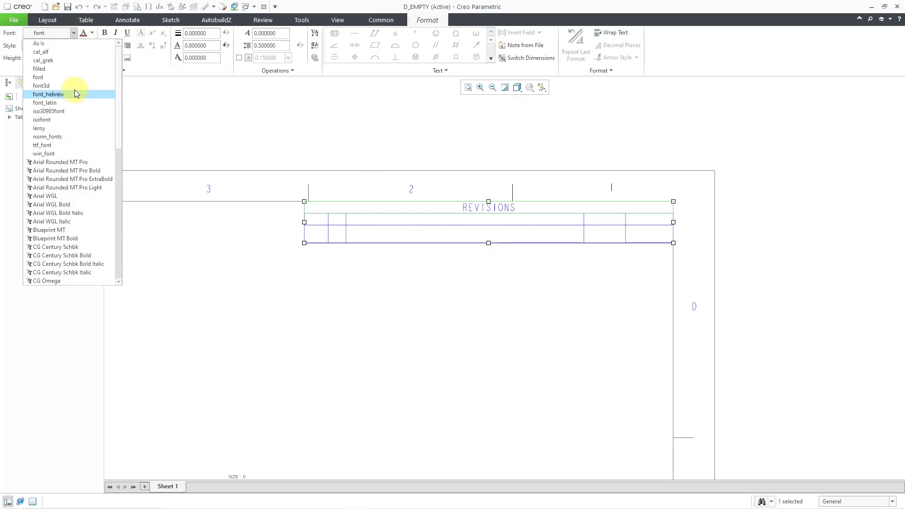
{"action": "scroll", "coordinate": [72, 88], "scroll_direction": "down", "scroll_amount": 3}
{"action": "scroll", "coordinate": [69, 87], "scroll_direction": "down", "scroll_amount": 2}
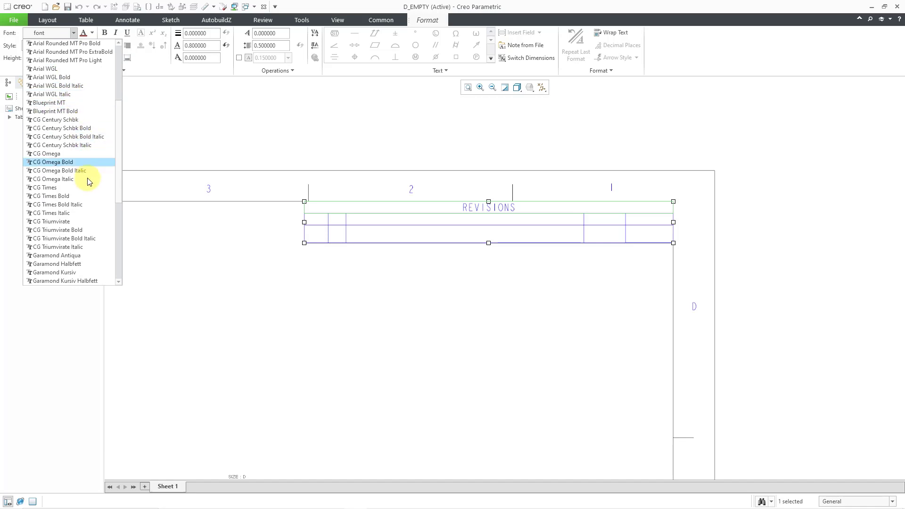
{"action": "left_click", "coordinate": [78, 232]}
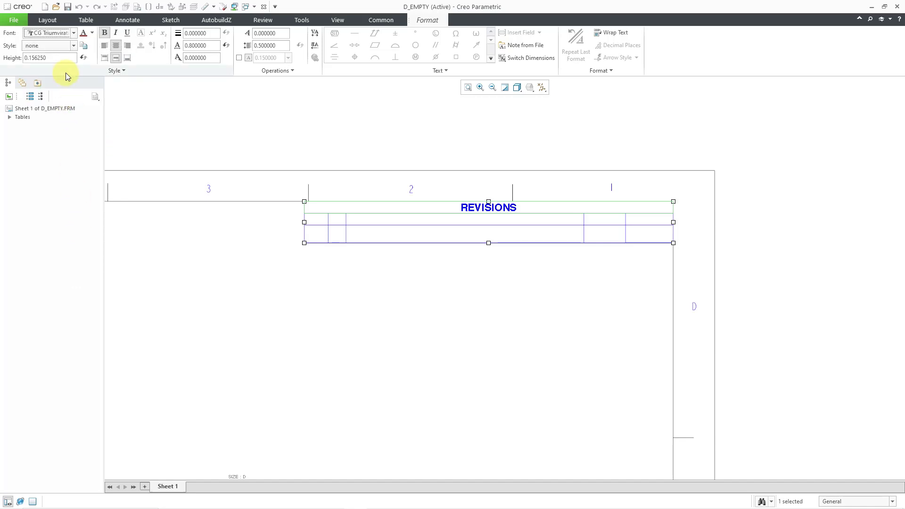
{"action": "left_click", "coordinate": [73, 33]}
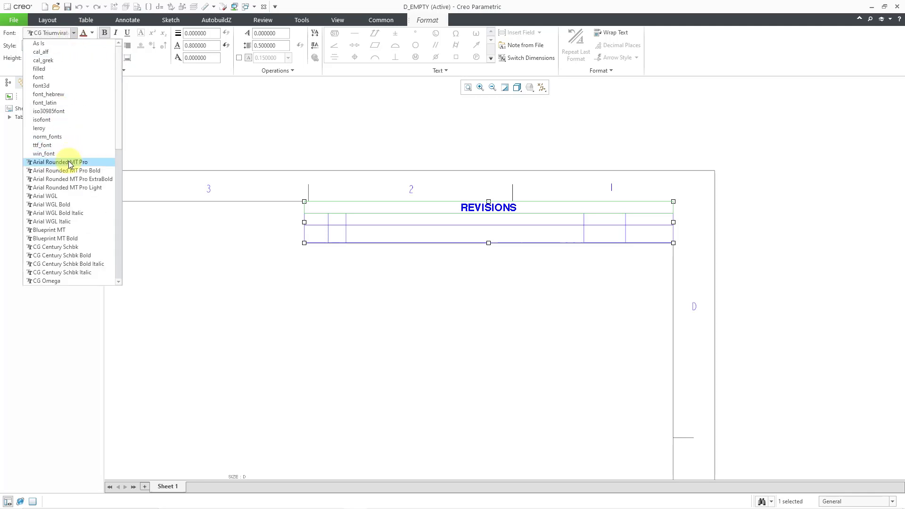
{"action": "scroll", "coordinate": [59, 198], "scroll_direction": "down", "scroll_amount": 1}
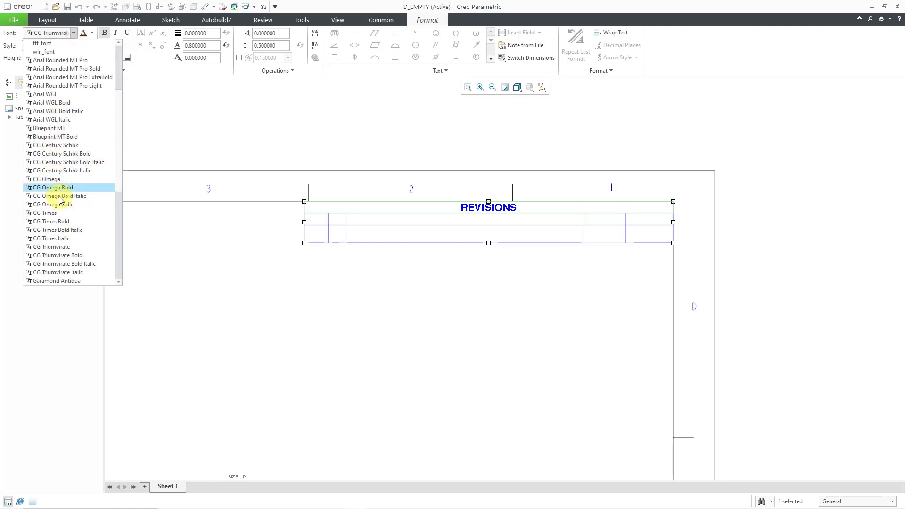
{"action": "left_click", "coordinate": [69, 248]}
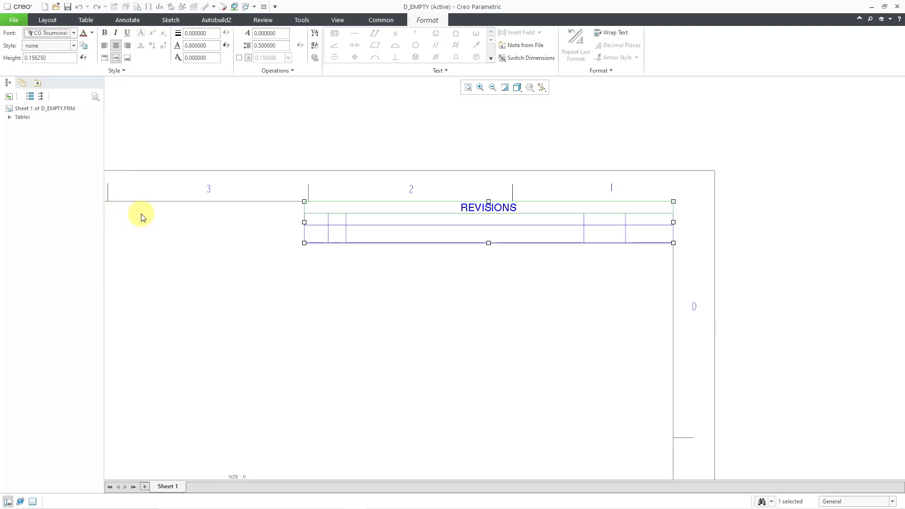
{"action": "left_click", "coordinate": [51, 57]}
{"action": "type", "text": ".125"}
{"action": "key", "text": "Return"}
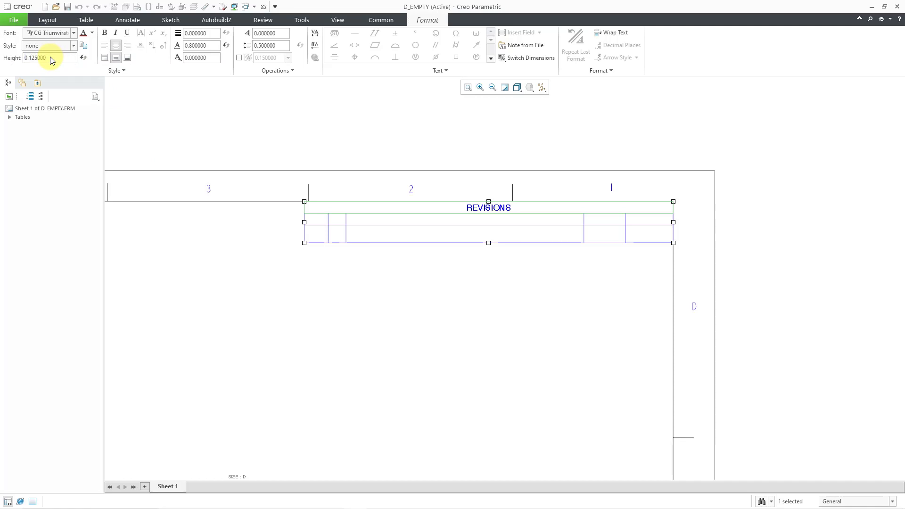
{"action": "left_click", "coordinate": [473, 302]}
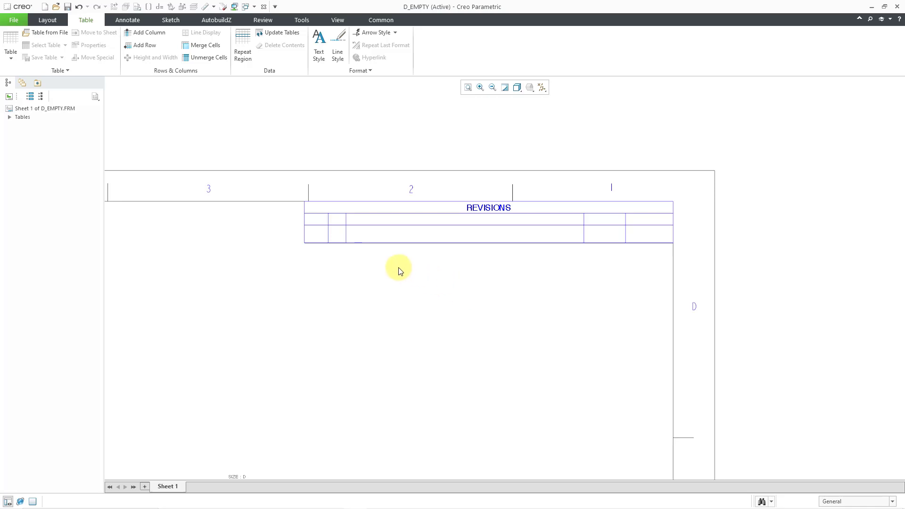
- Enter ZONE in the first cell below REVISIONS and set it to CG Triumvirate
{"action": "left_click", "coordinate": [316, 223]}
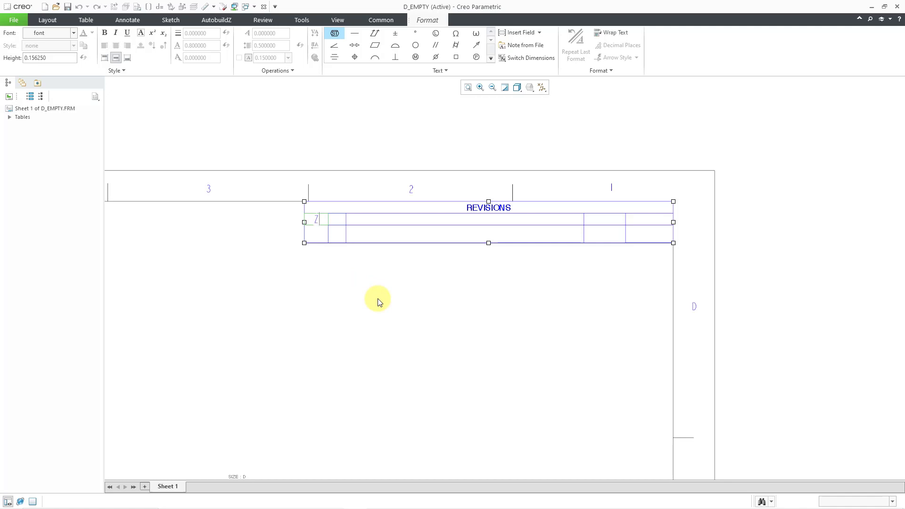
{"action": "type", "text": "ZONE"}
{"action": "left_click", "coordinate": [305, 311]}
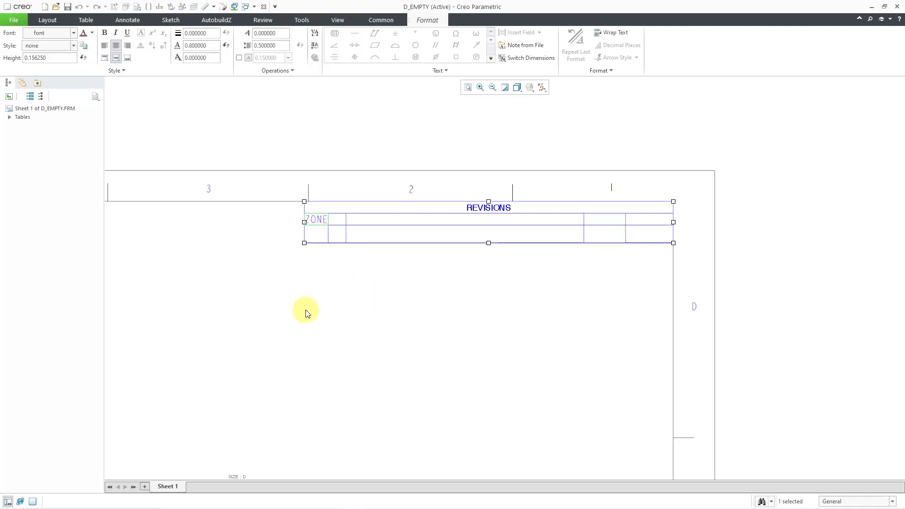
{"action": "left_click", "coordinate": [74, 33]}
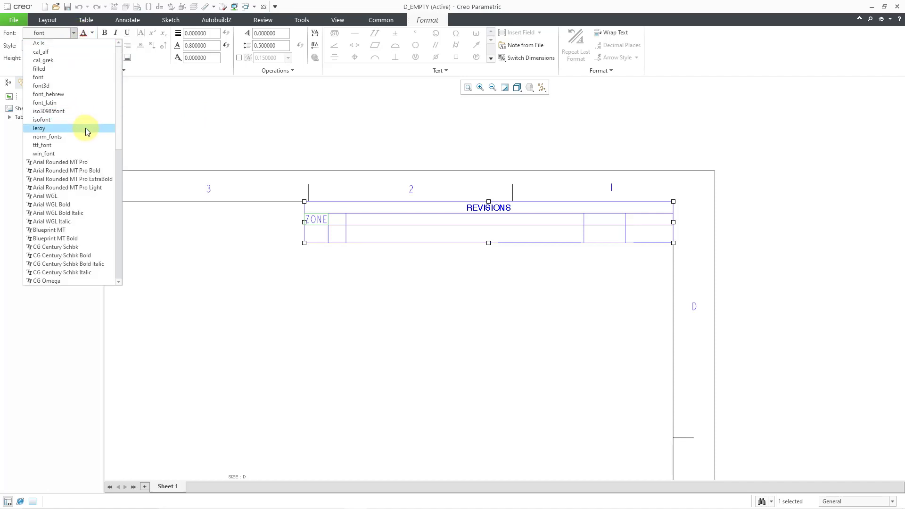
{"action": "scroll", "coordinate": [85, 130], "scroll_direction": "down", "scroll_amount": 5}
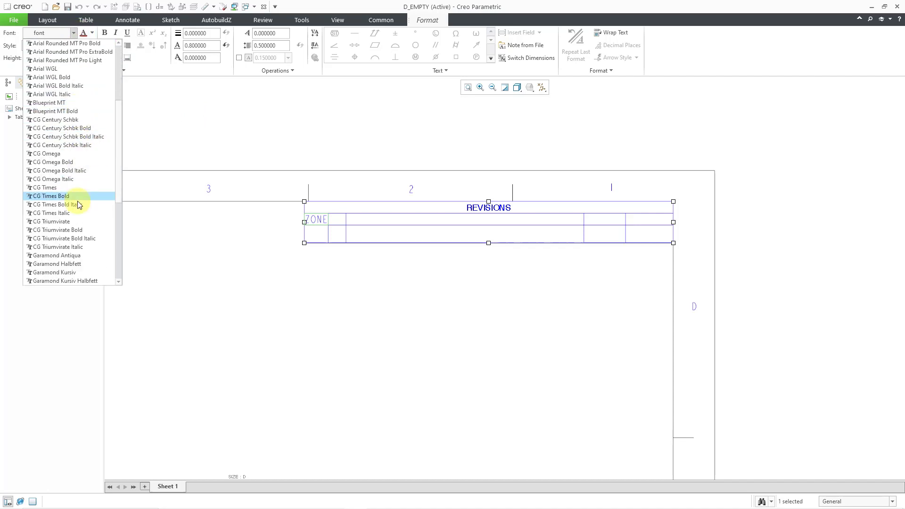
{"action": "left_click", "coordinate": [77, 222]}
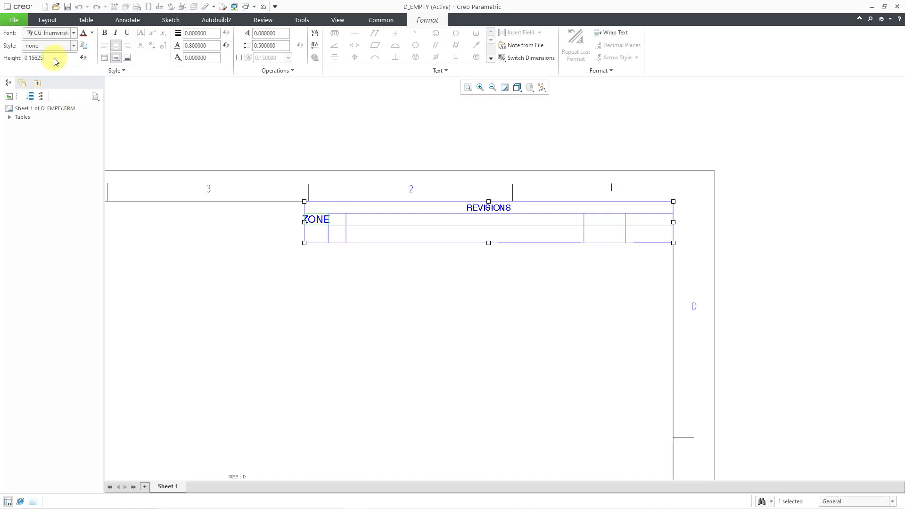
- Apply the 0.1 text height to ZONE
{"action": "key", "text": "Return"}
{"action": "left_click", "coordinate": [320, 283]}
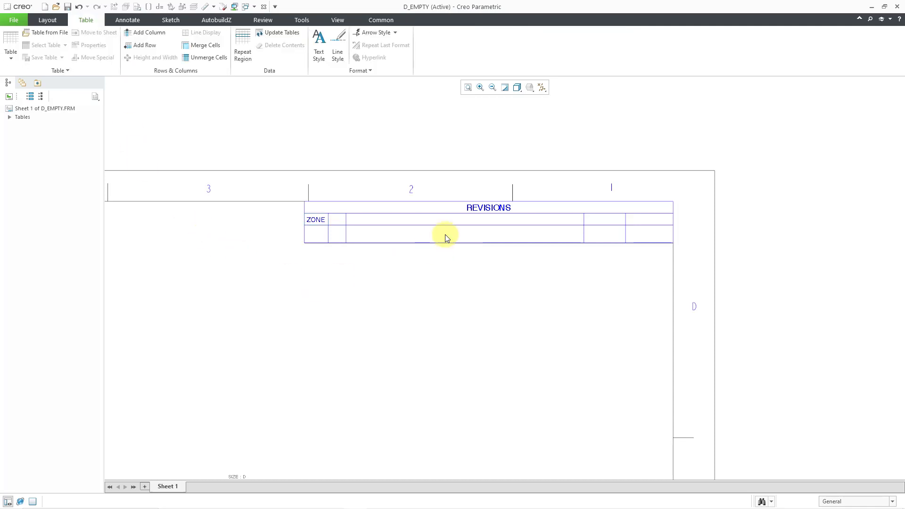
{"action": "scroll", "coordinate": [566, 194], "scroll_direction": "up", "scroll_amount": 2}
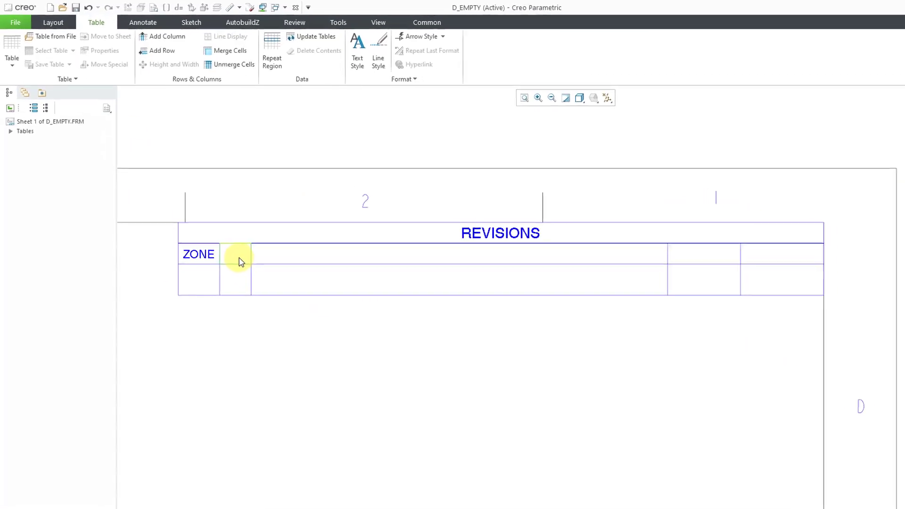
- Enter REV beside ZONE in CG Triumvirate at 0.1 text height
{"action": "double_click", "coordinate": [259, 278]}
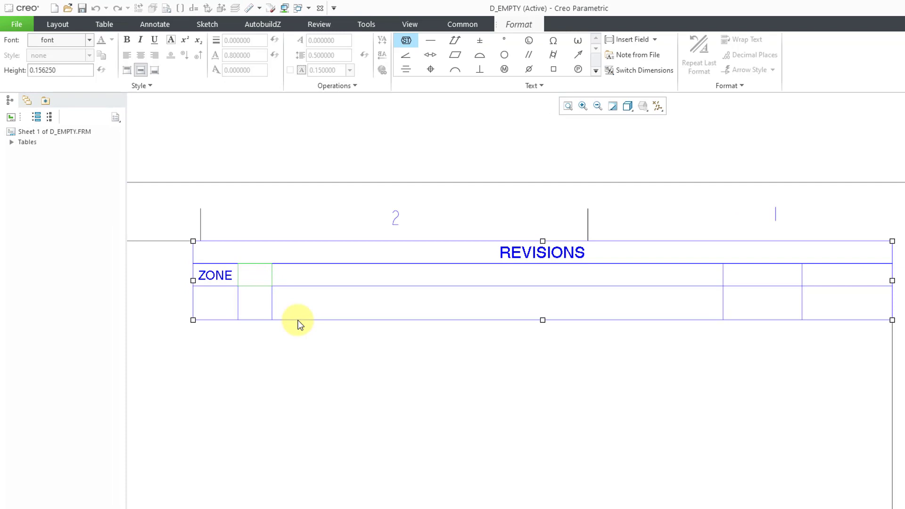
{"action": "type", "text": "REV"}
{"action": "left_click", "coordinate": [159, 164]}
{"action": "left_click", "coordinate": [89, 39]}
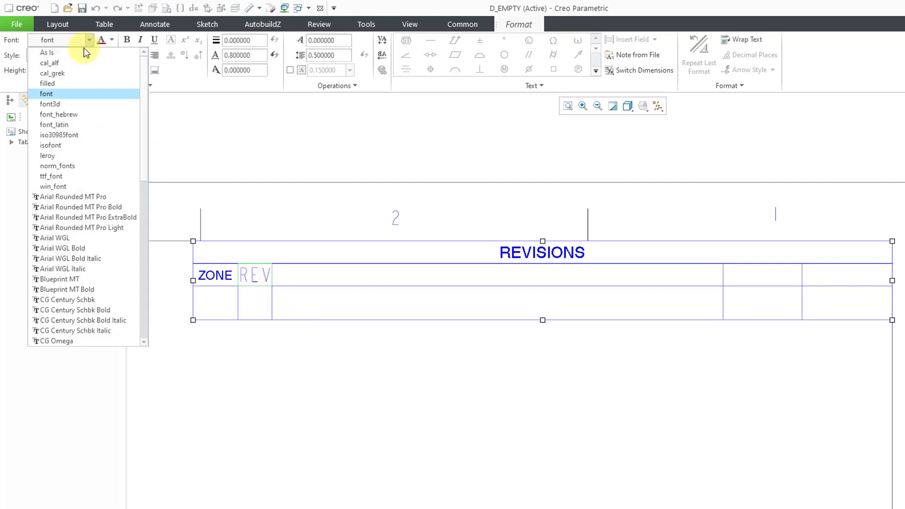
{"action": "scroll", "coordinate": [99, 214], "scroll_direction": "down", "scroll_amount": 3}
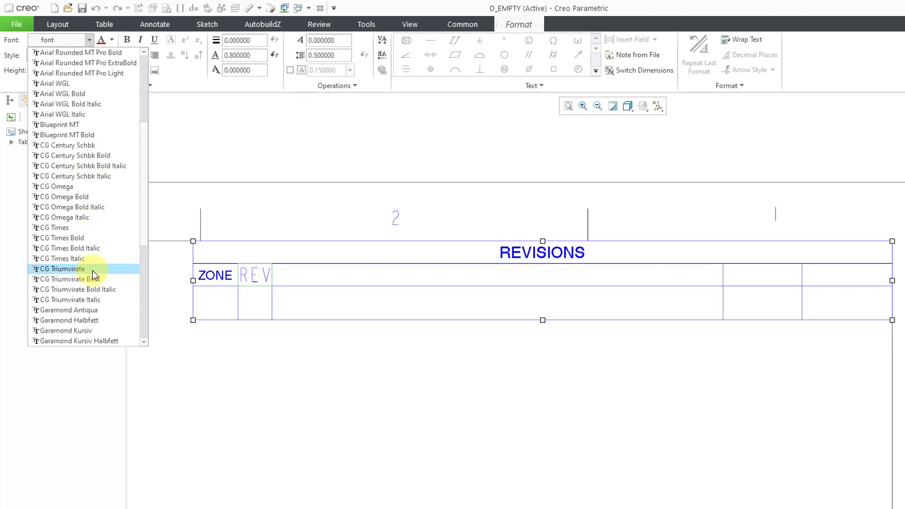
{"action": "left_click", "coordinate": [89, 268]}
{"action": "left_click", "coordinate": [69, 71]}
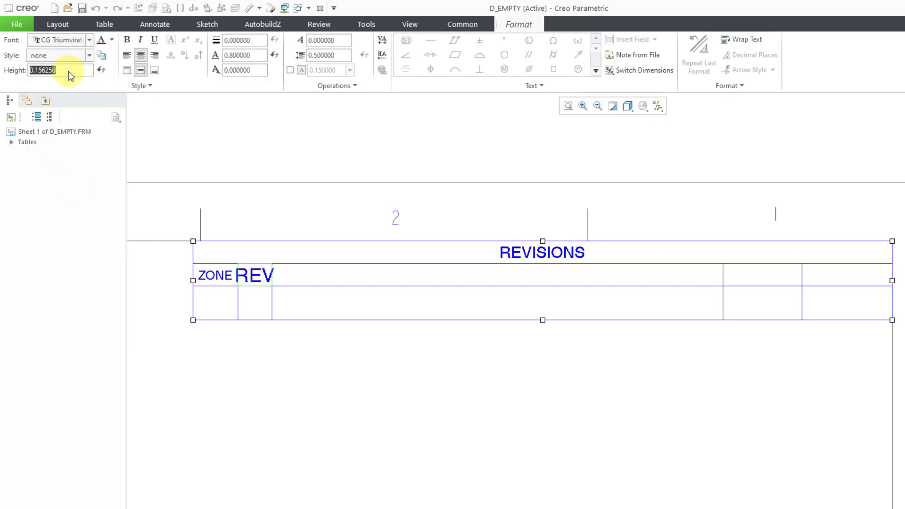
{"action": "type", "text": "0.1"}
{"action": "key", "text": "Return"}
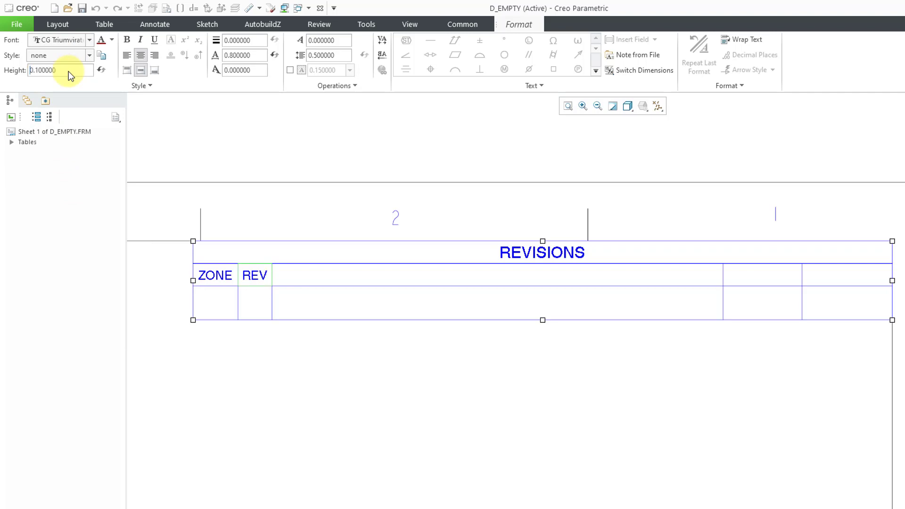
- Enter DESCRIPTION right of REV, centred, in CG Triumvirate at 0.1 height
{"action": "double_click", "coordinate": [452, 272]}
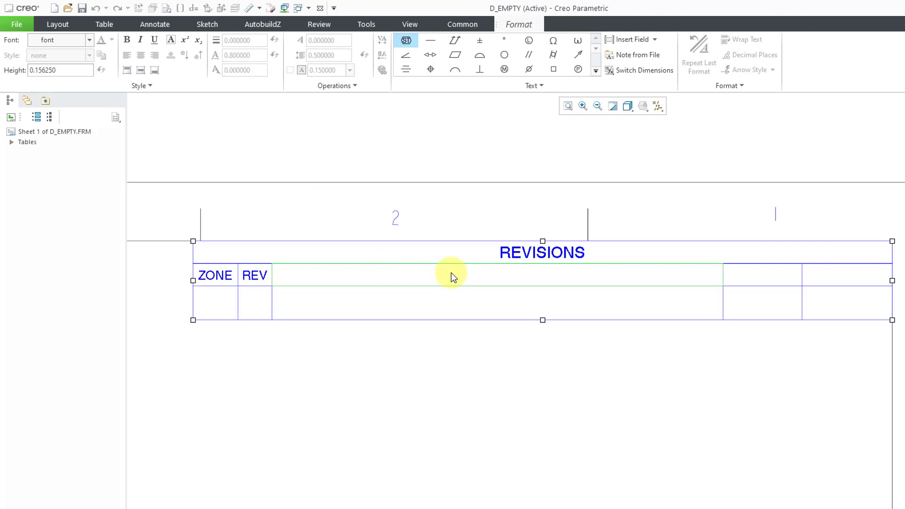
{"action": "type", "text": "DES"}
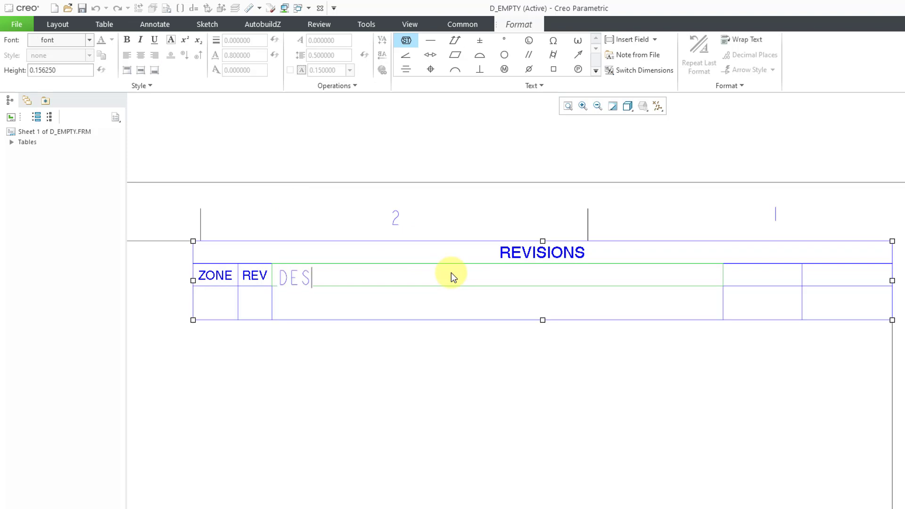
{"action": "type", "text": "CRIPTIO"}
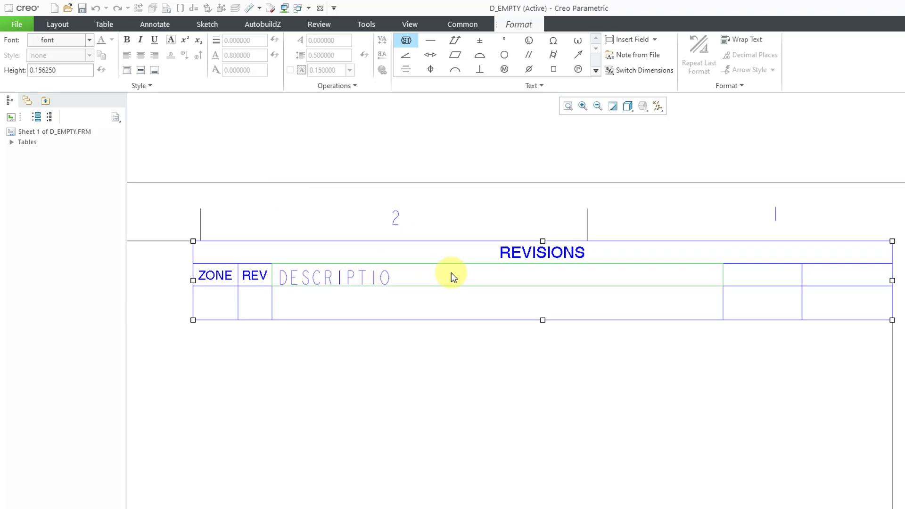
{"action": "type", "text": "N"}
{"action": "left_click", "coordinate": [437, 371]}
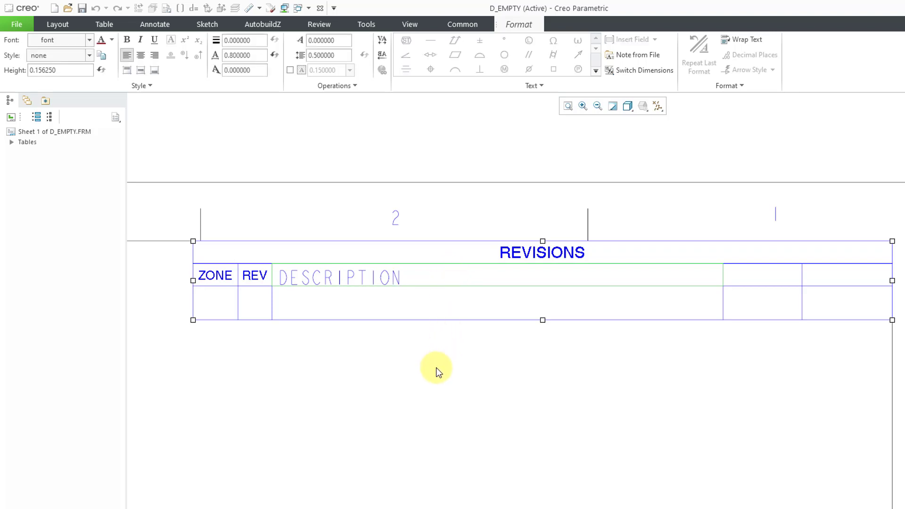
{"action": "left_click", "coordinate": [141, 55]}
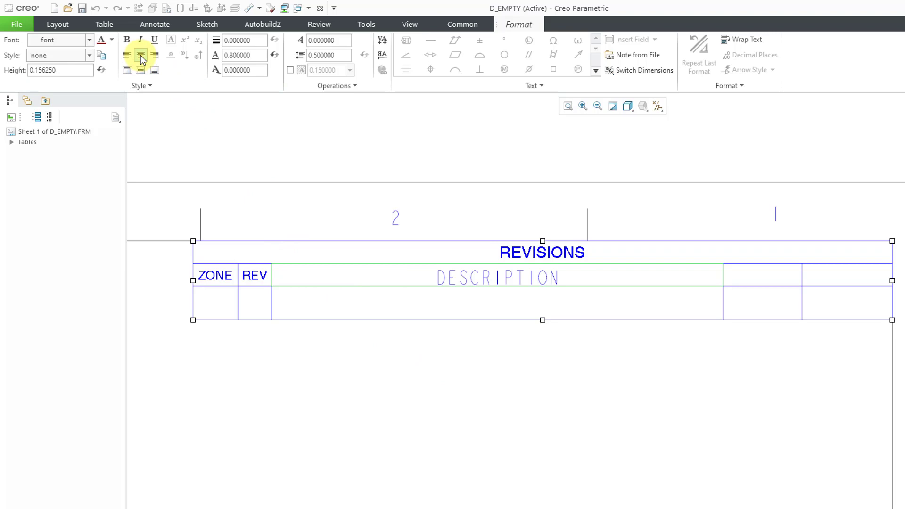
{"action": "left_click", "coordinate": [90, 40]}
{"action": "scroll", "coordinate": [78, 136], "scroll_direction": "down", "scroll_amount": 4}
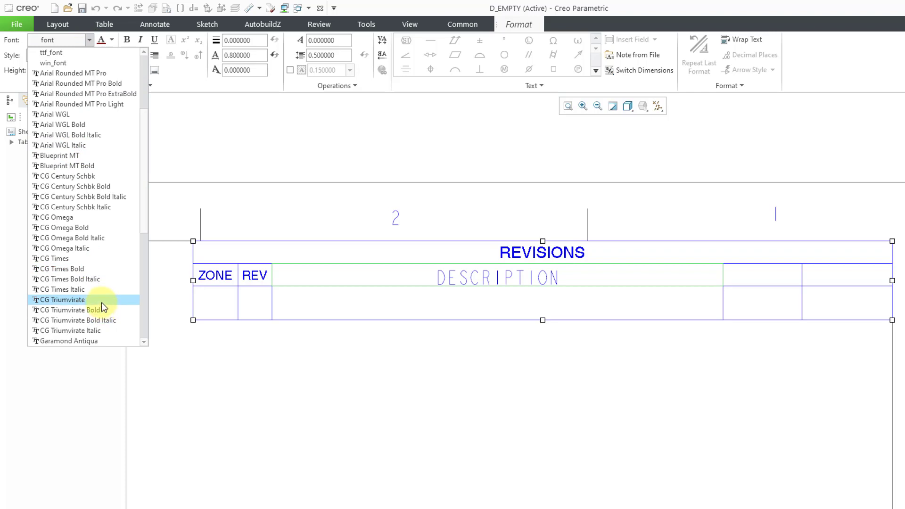
{"action": "left_click", "coordinate": [100, 301]}
{"action": "left_click", "coordinate": [63, 70]}
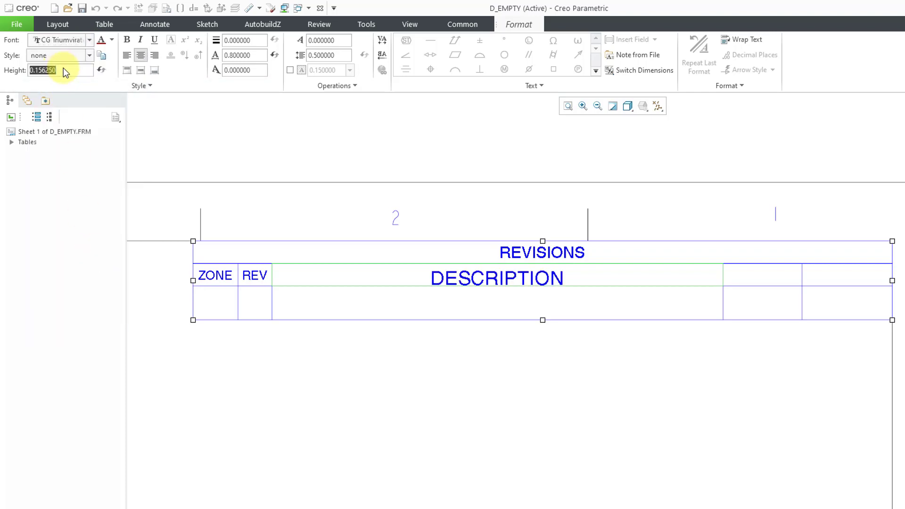
{"action": "type", "text": ".1"}
{"action": "key", "text": "Return"}
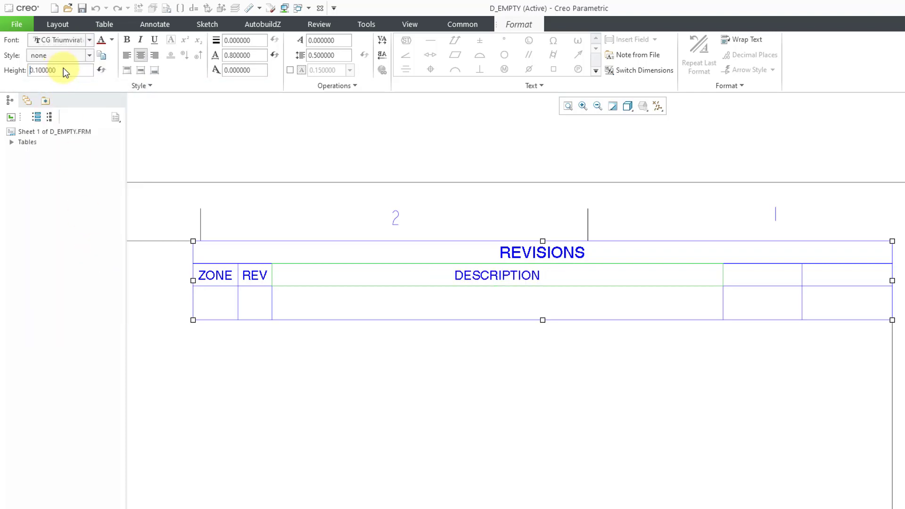
- Enter DATE in the fourth header cell in CG Triumvirate at 0.1 height
{"action": "left_click", "coordinate": [752, 278]}
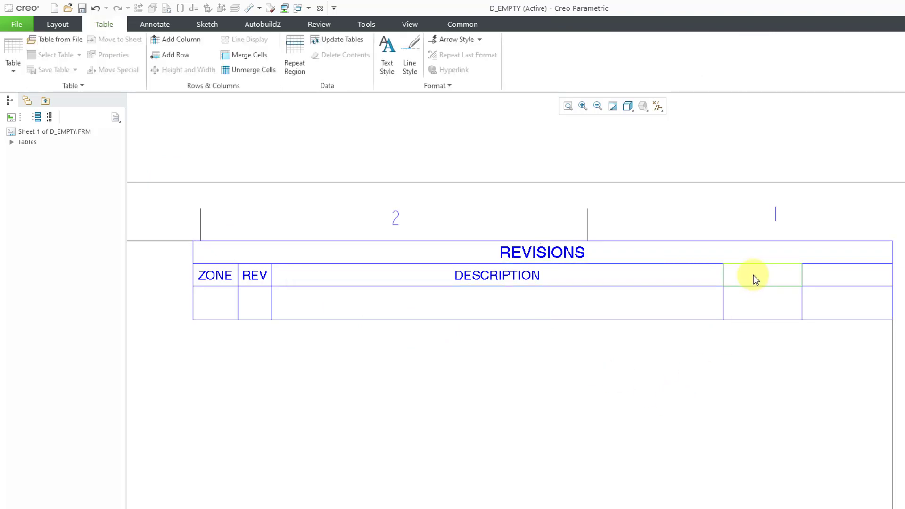
{"action": "double_click", "coordinate": [754, 275]}
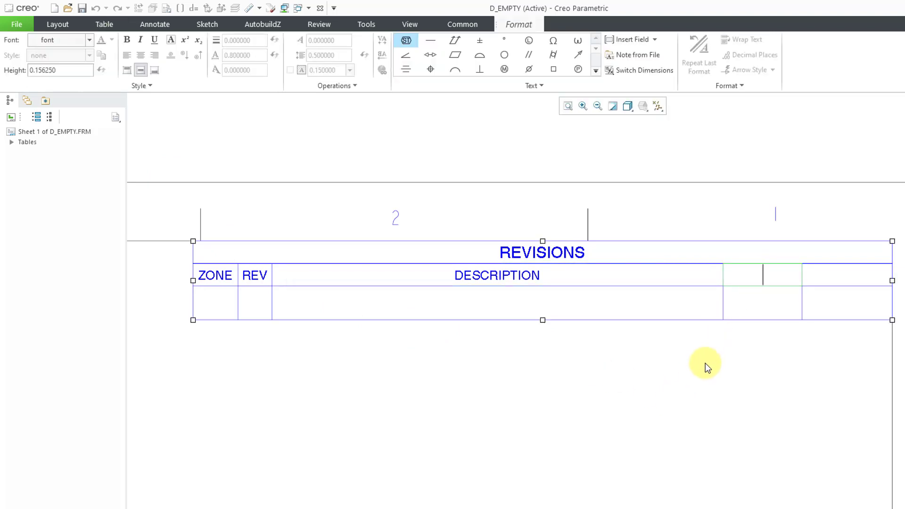
{"action": "type", "text": "DATE"}
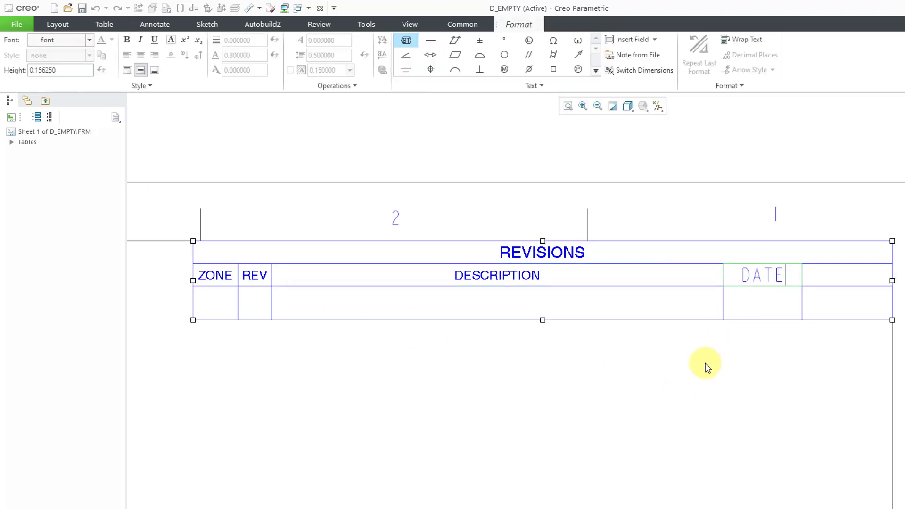
{"action": "left_click", "coordinate": [674, 358]}
{"action": "left_click", "coordinate": [79, 41]}
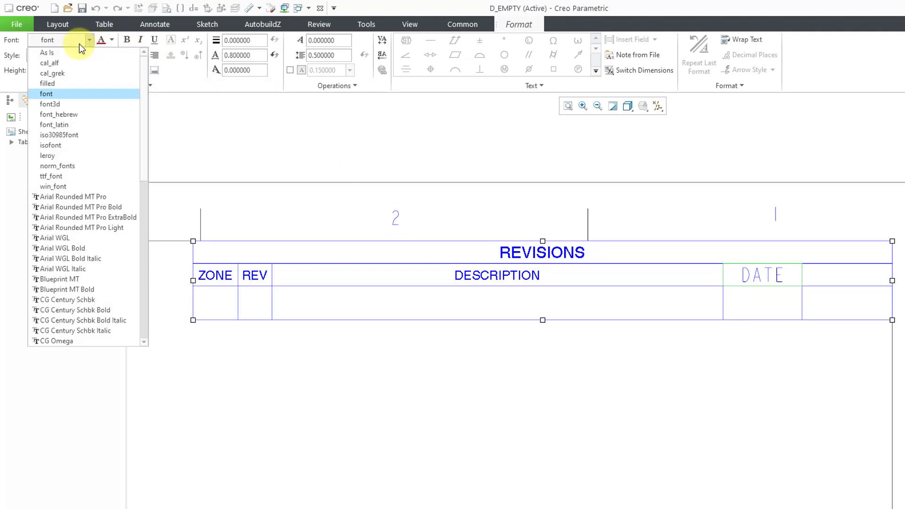
{"action": "scroll", "coordinate": [90, 179], "scroll_direction": "down", "scroll_amount": 3}
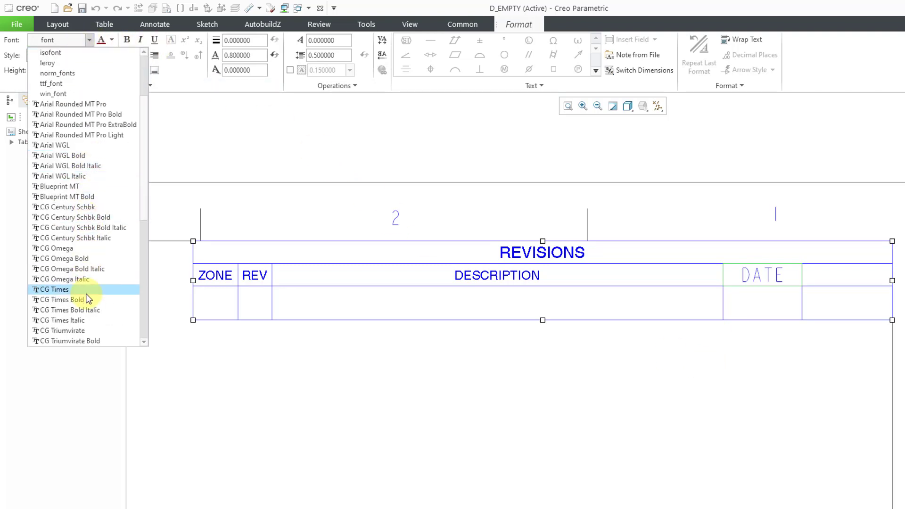
{"action": "left_click", "coordinate": [88, 330]}
{"action": "double_click", "coordinate": [63, 69]}
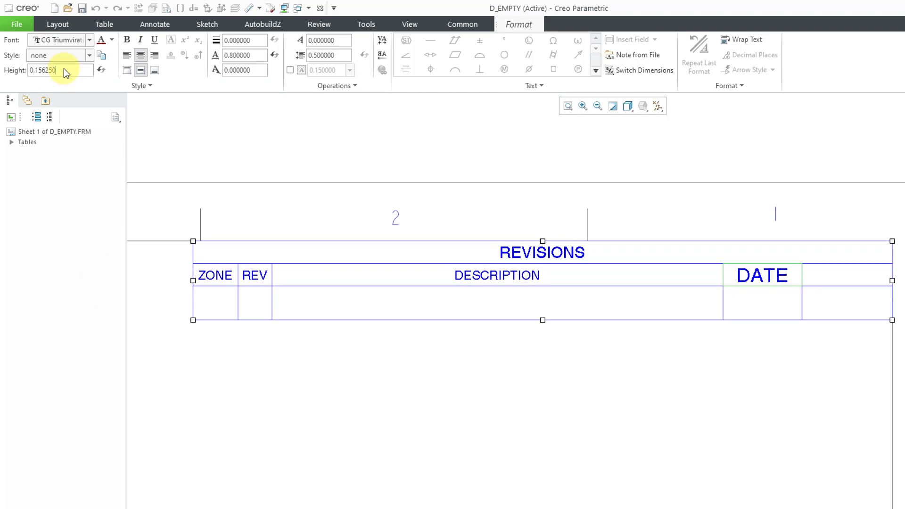
{"action": "type", "text": "0.1"}
{"action": "key", "text": "Return"}
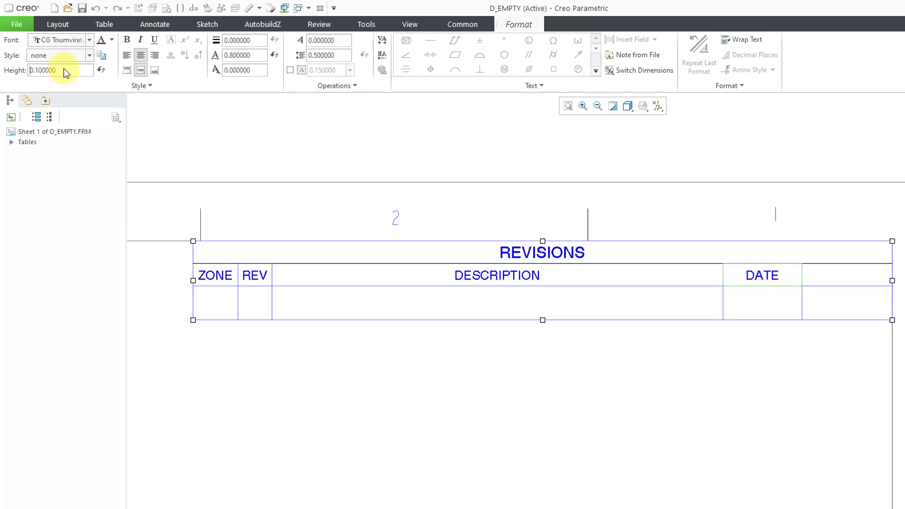
- Enter APPROVED in the fifth header cell in CG Triumvirate at 0.1 height
{"action": "left_click", "coordinate": [854, 281]}
{"action": "double_click", "coordinate": [852, 277]}
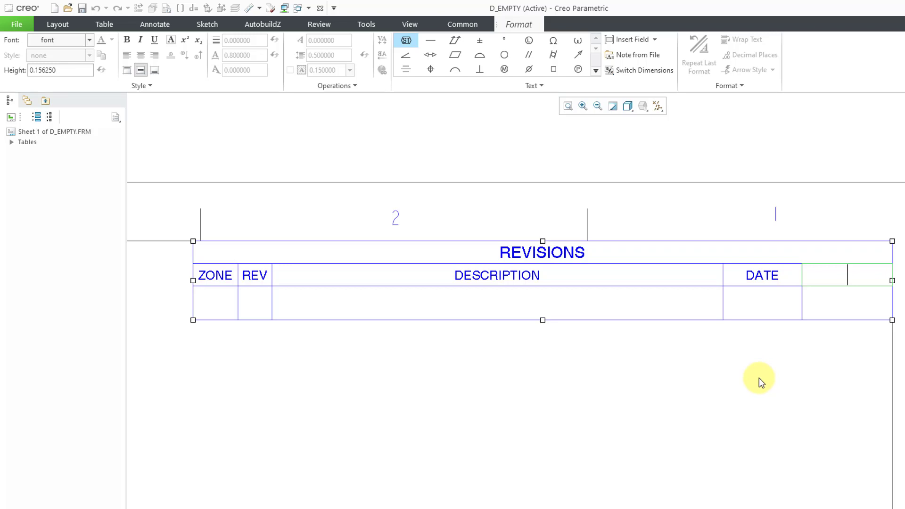
{"action": "type", "text": "APPROVED"}
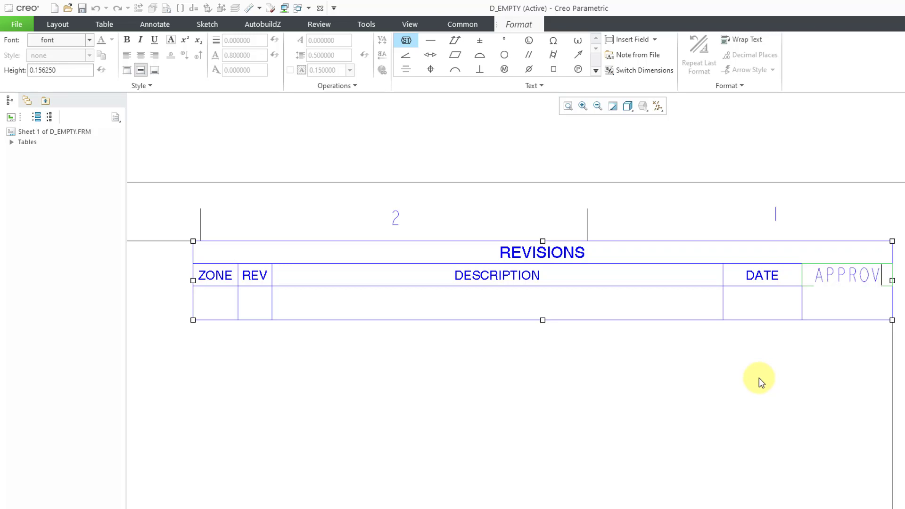
{"action": "left_click", "coordinate": [430, 357]}
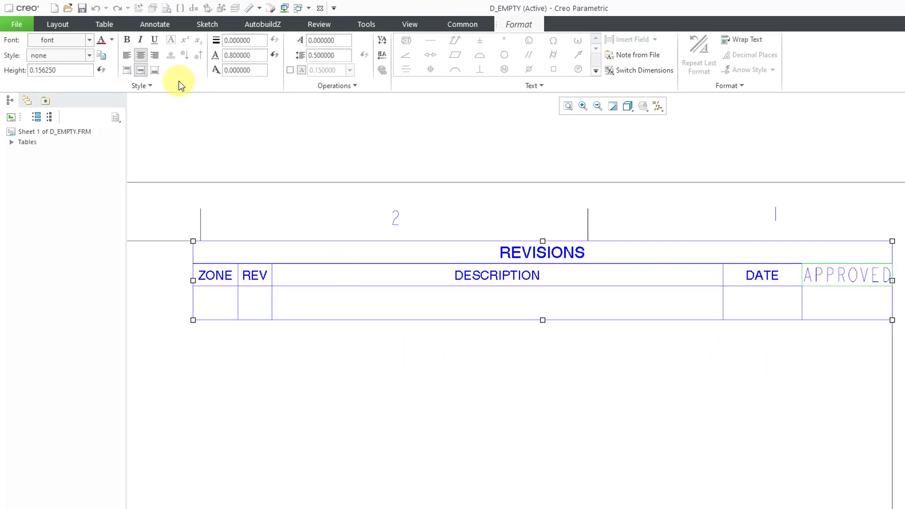
{"action": "left_click", "coordinate": [69, 43]}
{"action": "scroll", "coordinate": [92, 208], "scroll_direction": "down", "scroll_amount": 1}
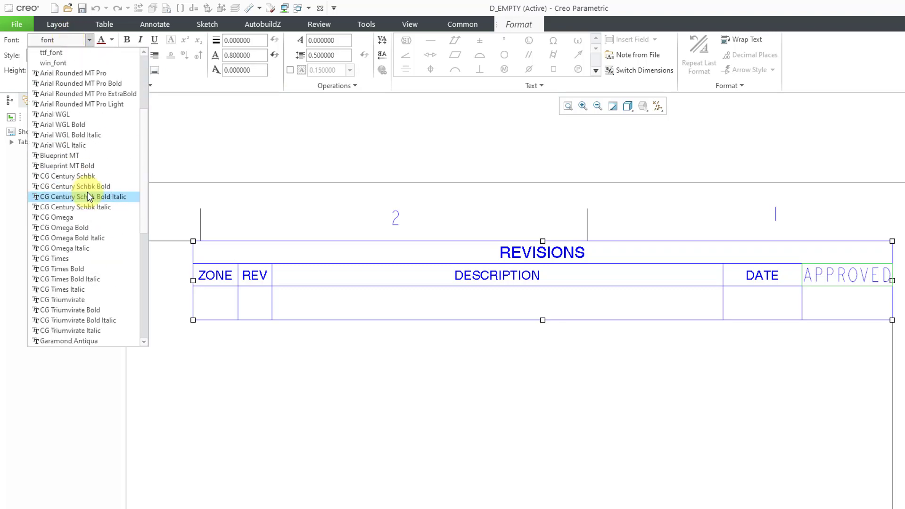
{"action": "left_click", "coordinate": [86, 301]}
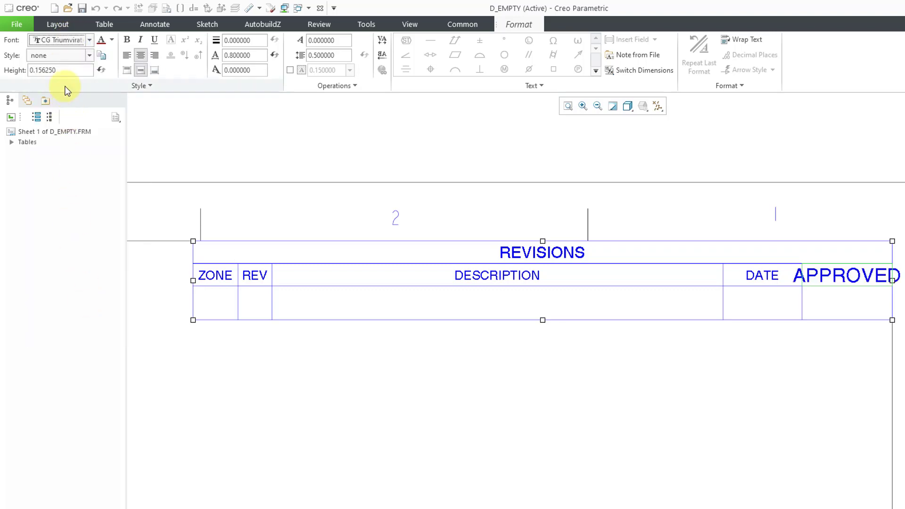
{"action": "left_click", "coordinate": [64, 71]}
{"action": "double_click", "coordinate": [64, 69]}
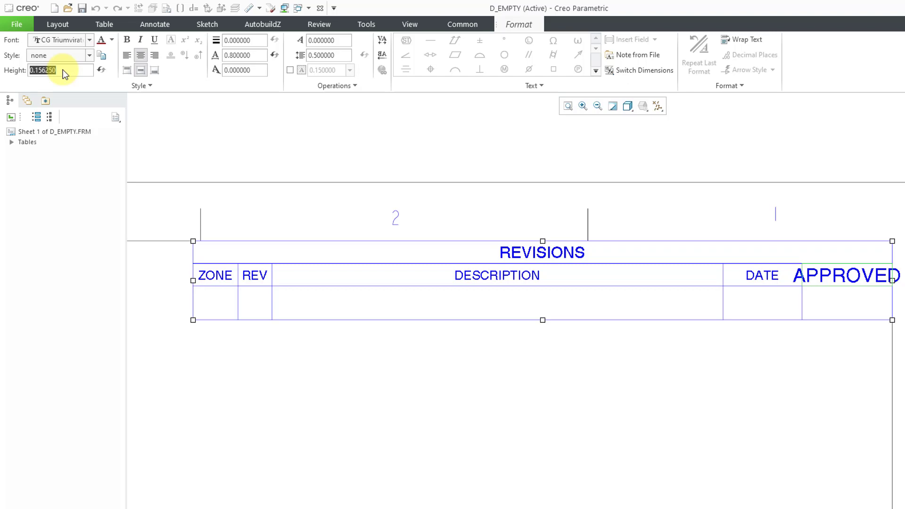
{"action": "type", "text": "0.1"}
{"action": "key", "text": "Return"}
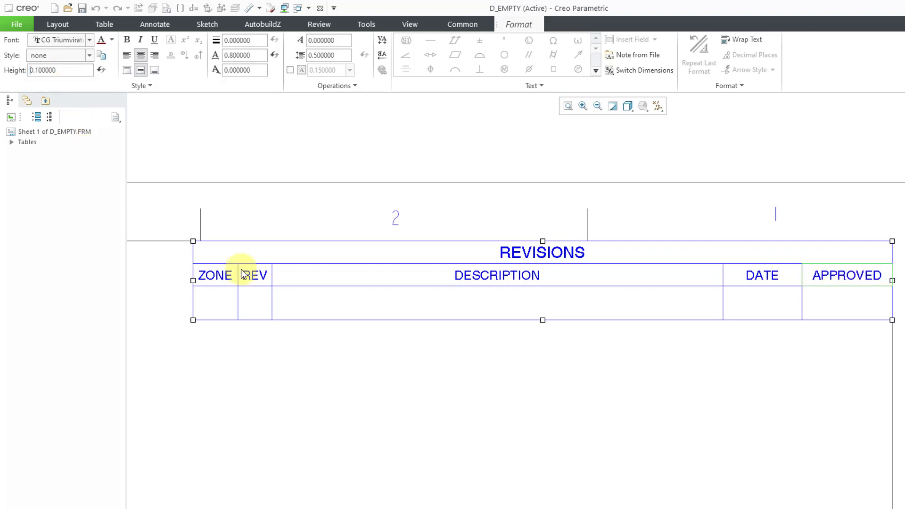
{"action": "left_click", "coordinate": [460, 456]}
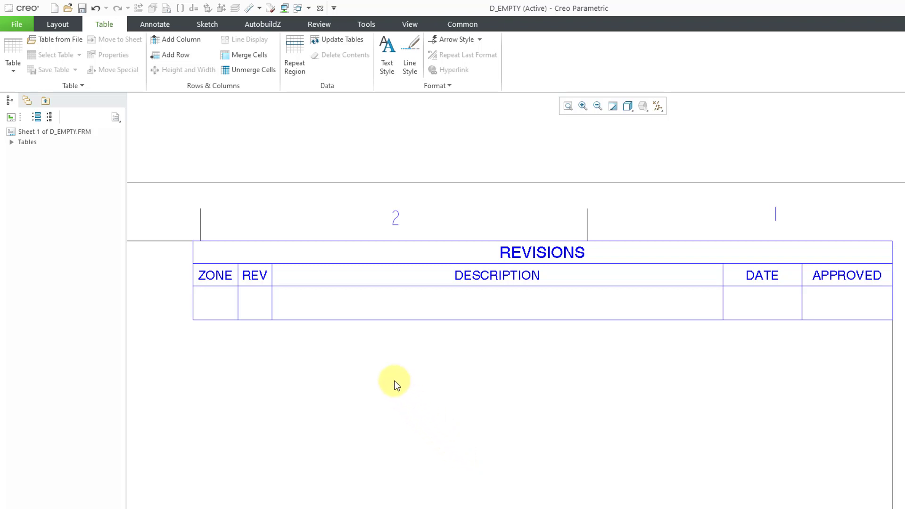
- Select the entire REVISIONS table and list its save options
{"action": "left_click", "coordinate": [363, 310]}
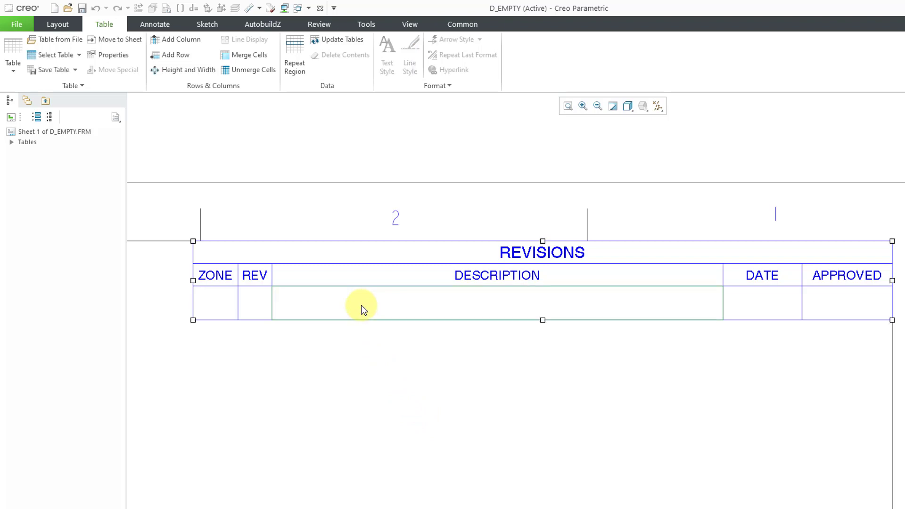
{"action": "left_click", "coordinate": [332, 314]}
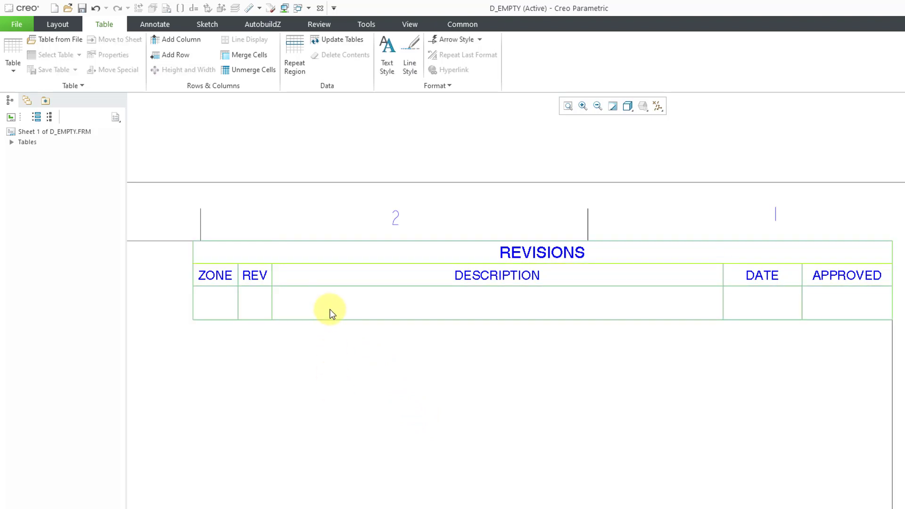
{"action": "left_click", "coordinate": [332, 313]}
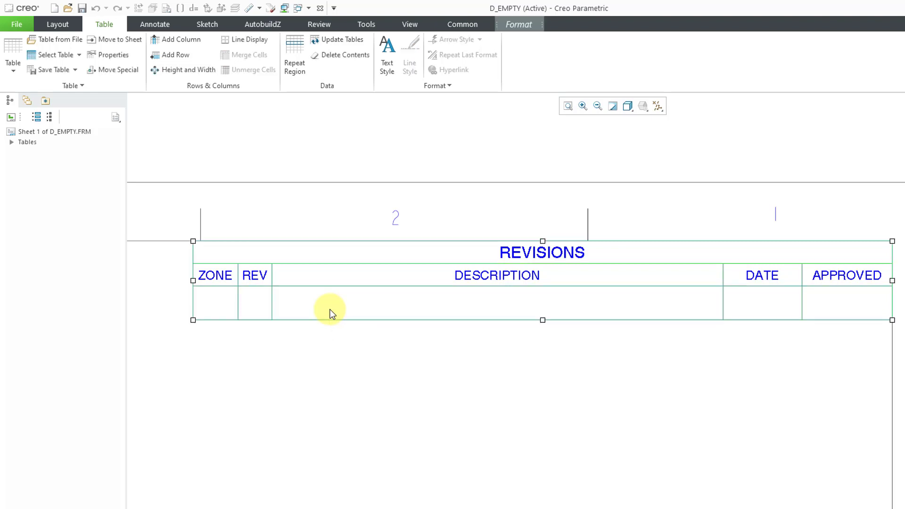
{"action": "left_click", "coordinate": [76, 73]}
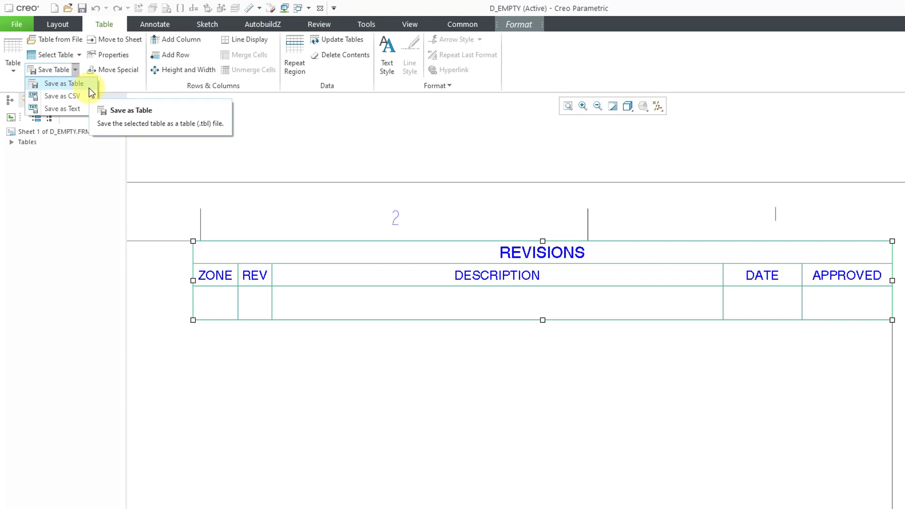
- Save the table as a .tbl file named 'revisions'
{"action": "left_click", "coordinate": [90, 87]}
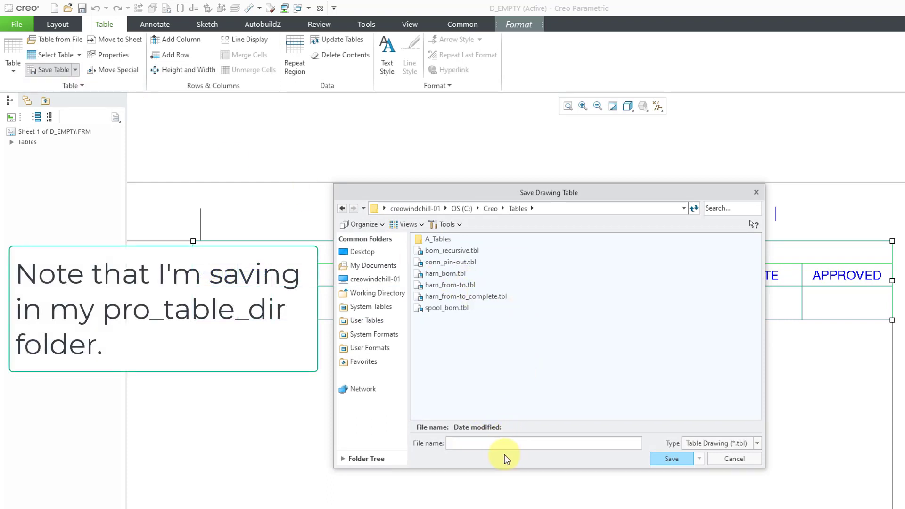
{"action": "type", "text": "revisions"}
{"action": "left_click", "coordinate": [671, 459]}
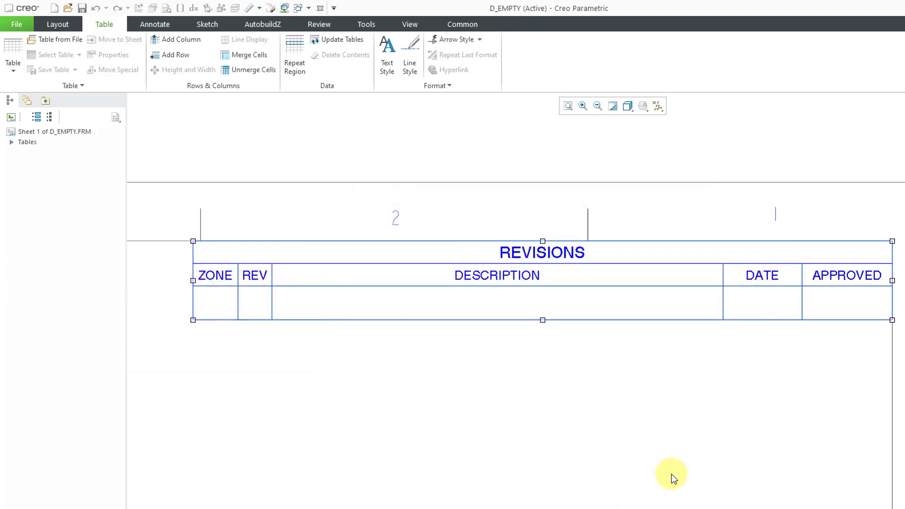